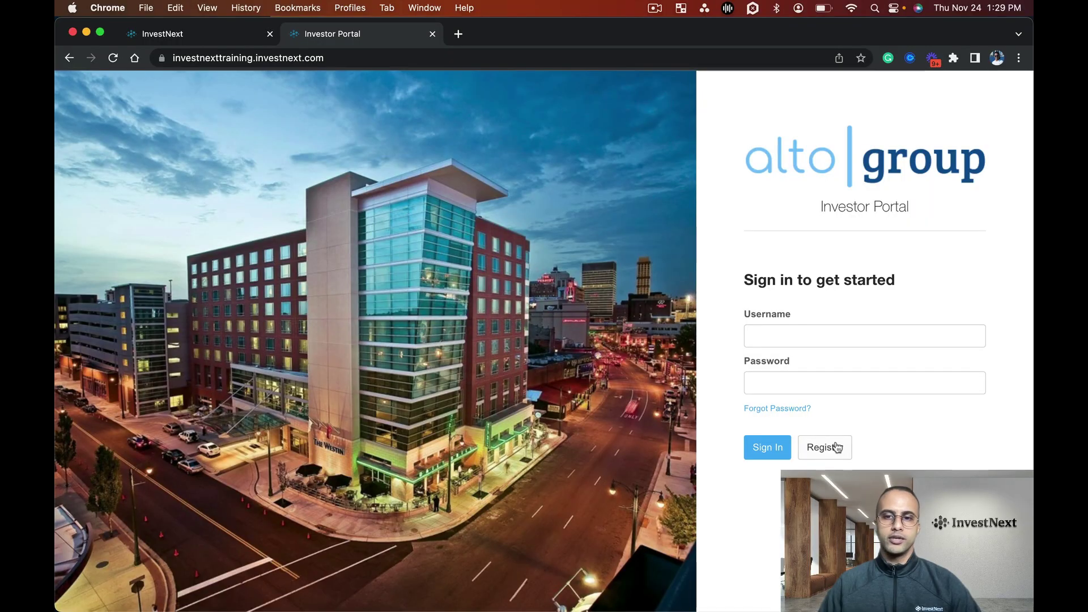
Open the investor registration form and enter the investor's first name, last name and e-mail address.
{"action": "left_click", "coordinate": [837, 447]}
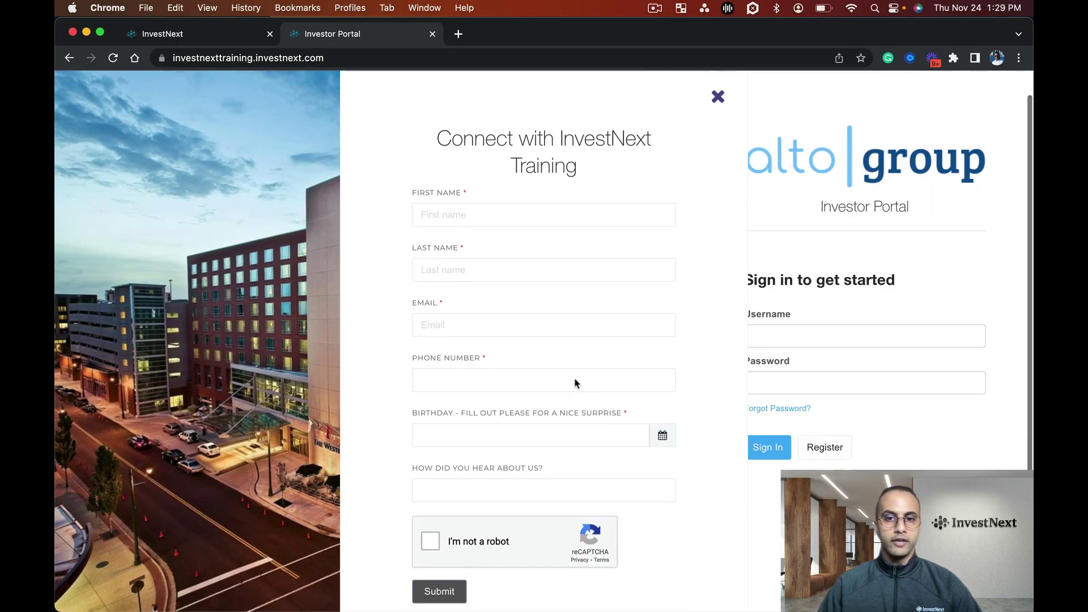
{"action": "scroll", "coordinate": [574, 383], "scroll_direction": "down", "scroll_amount": 1}
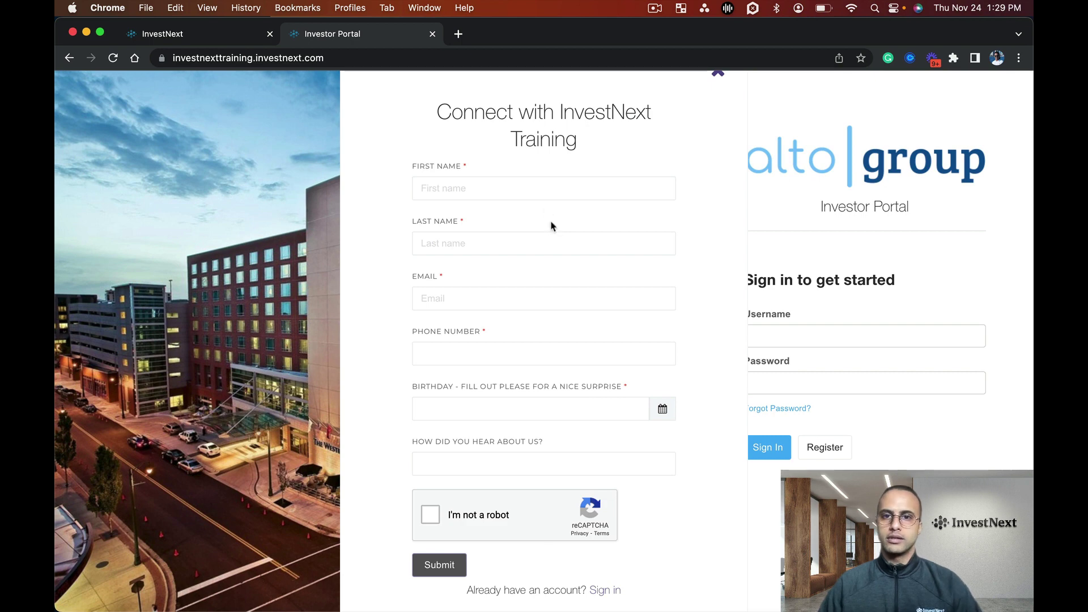
{"action": "scroll", "coordinate": [547, 212], "scroll_direction": "up", "scroll_amount": 2}
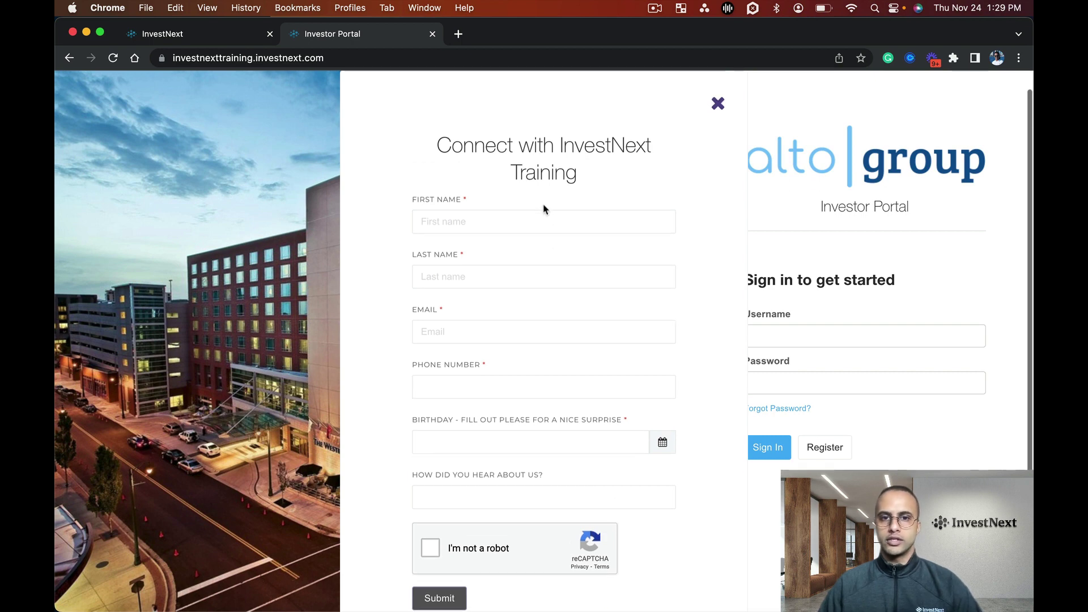
{"action": "left_click", "coordinate": [491, 217]}
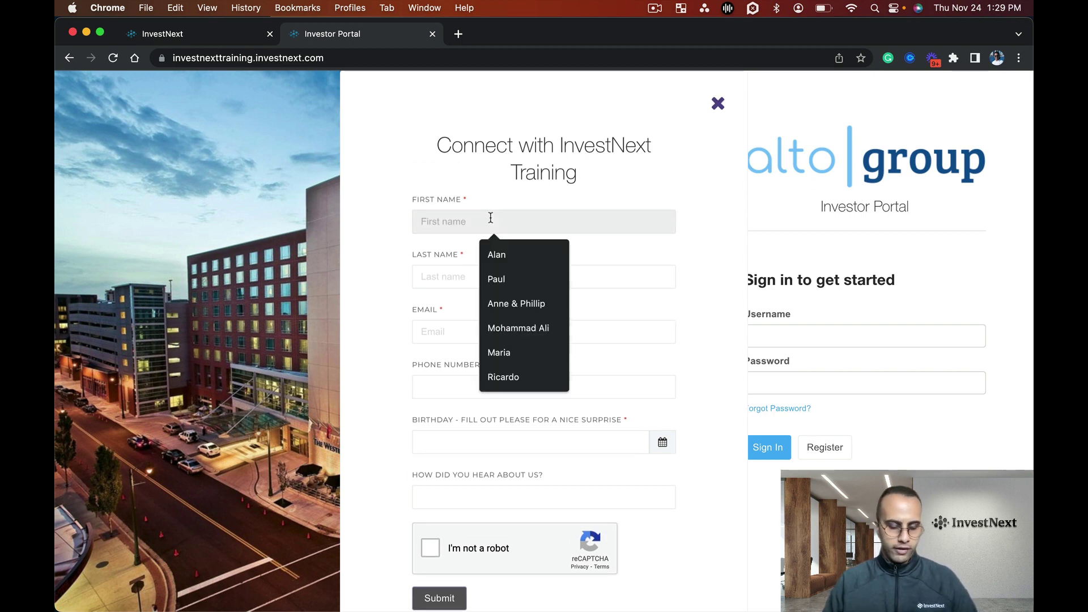
{"action": "key", "text": "Tab"}
{"action": "key", "text": "Tab"}
{"action": "key", "text": "BackSpace"}
{"action": "key", "text": "BackSpace"}
{"action": "key", "text": "Tab"}
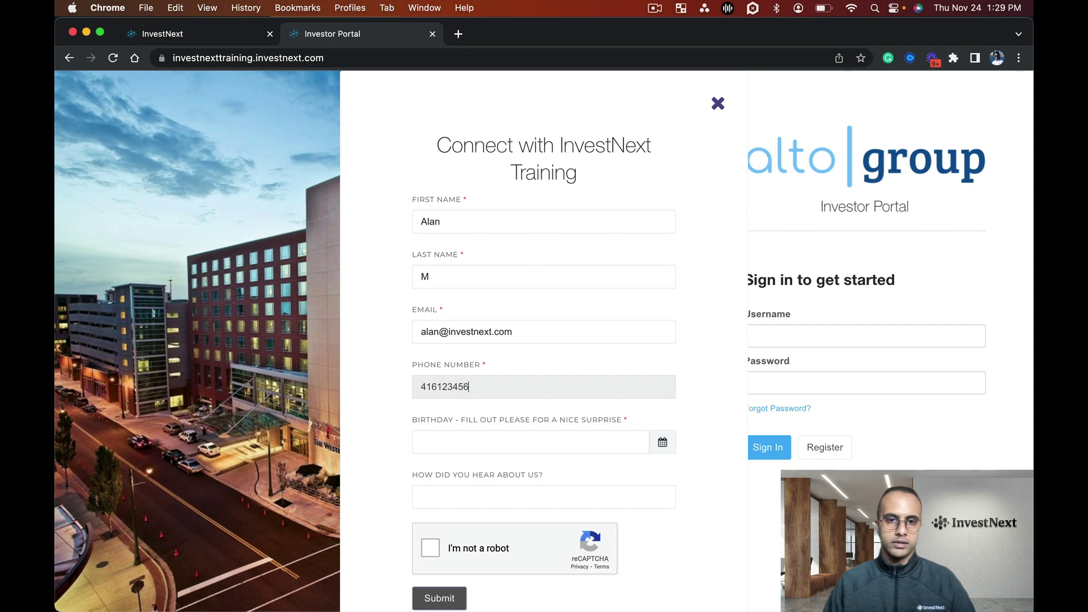
Set the birthday to December 17, 2022, choose 'A friend' as referral source, and pass the reCAPTCHA check.
{"action": "key", "text": "Tab"}
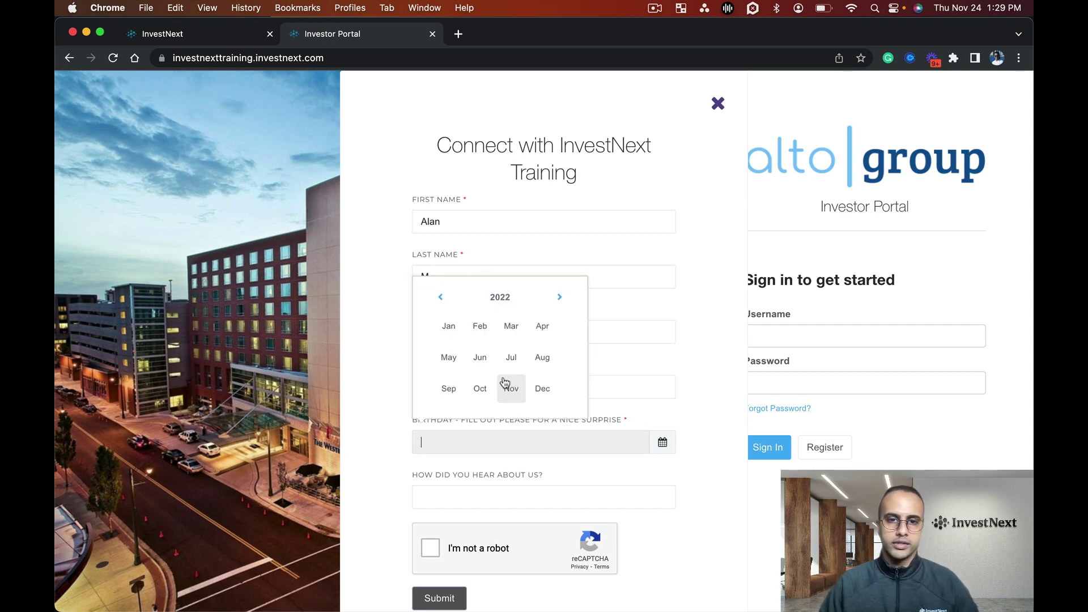
{"action": "left_click", "coordinate": [511, 390]}
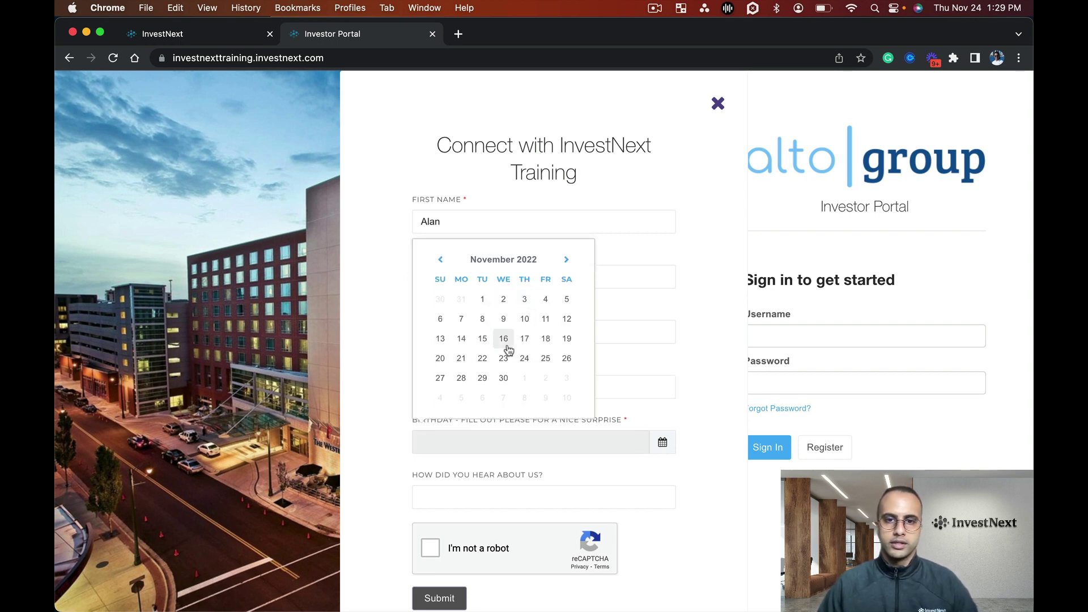
{"action": "left_click", "coordinate": [566, 259]}
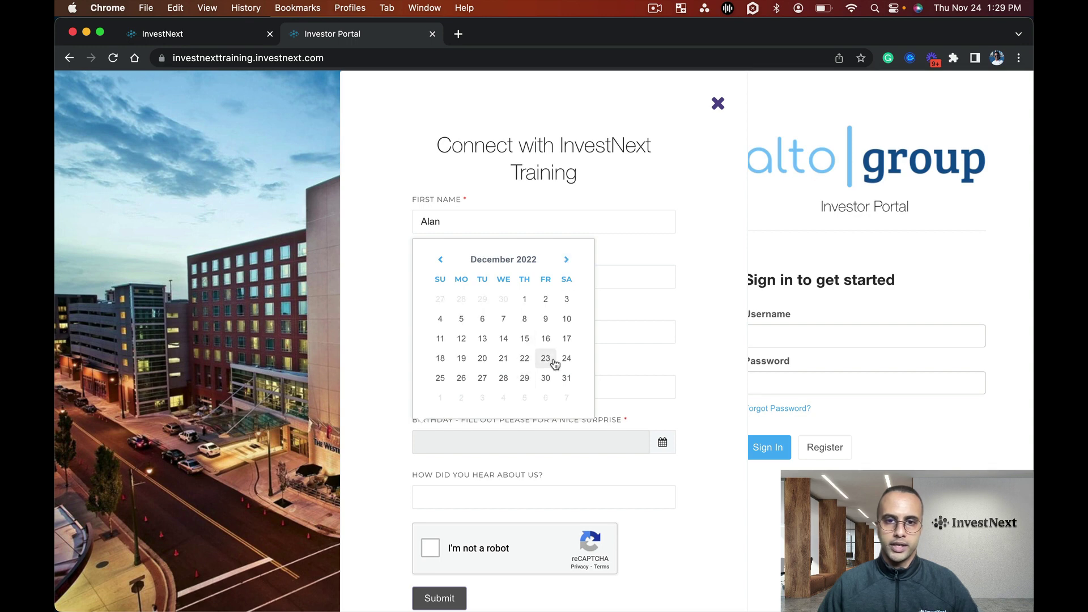
{"action": "left_click", "coordinate": [563, 341]}
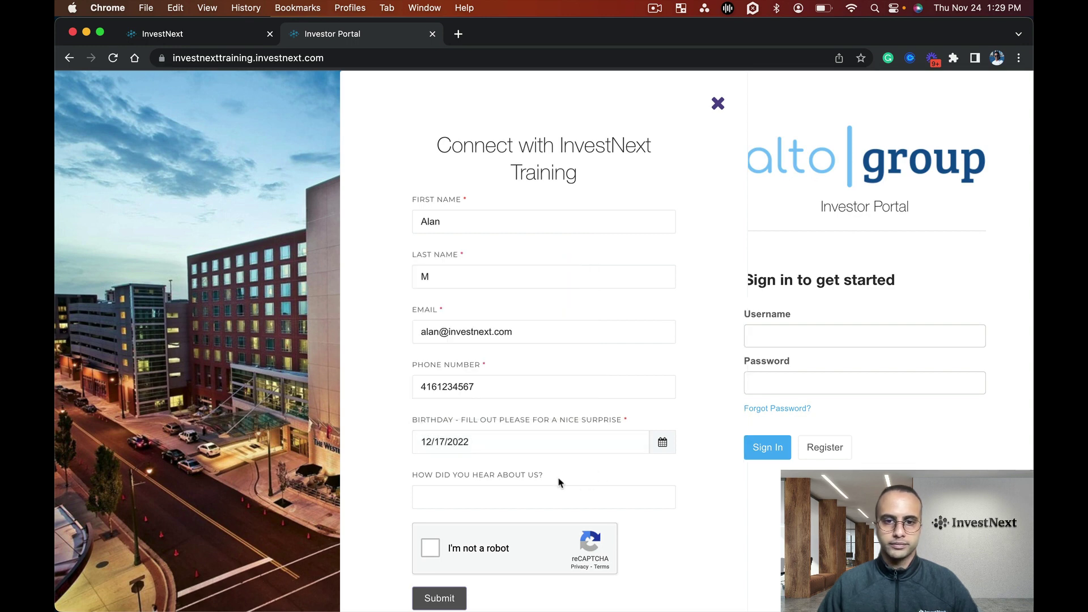
{"action": "left_click", "coordinate": [556, 492]}
{"action": "type", "text": "A friend"}
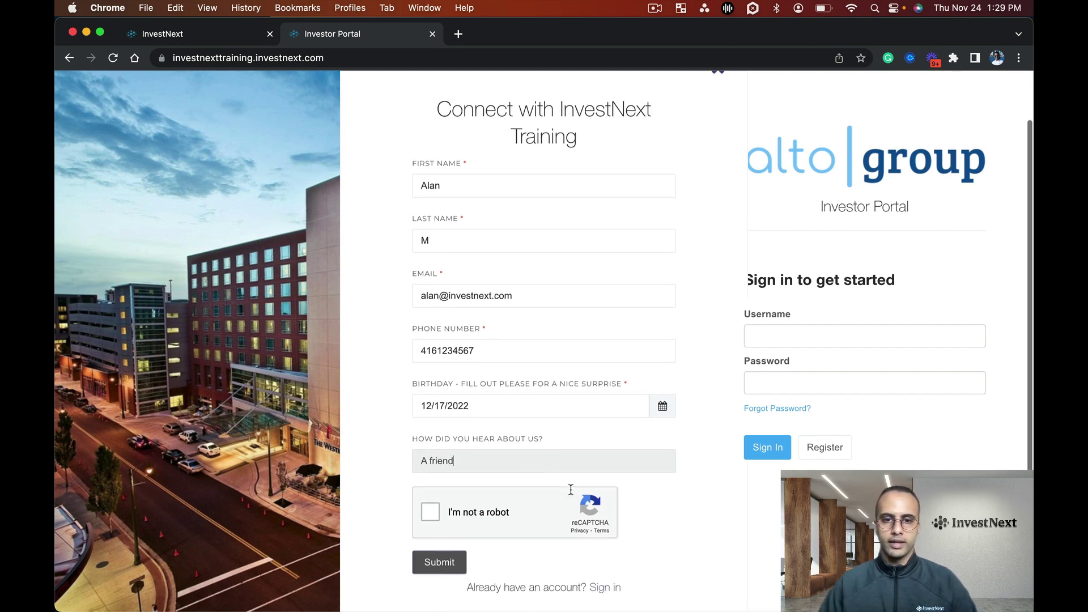
{"action": "scroll", "coordinate": [430, 510], "scroll_direction": "down", "scroll_amount": 1}
{"action": "left_click", "coordinate": [429, 510]}
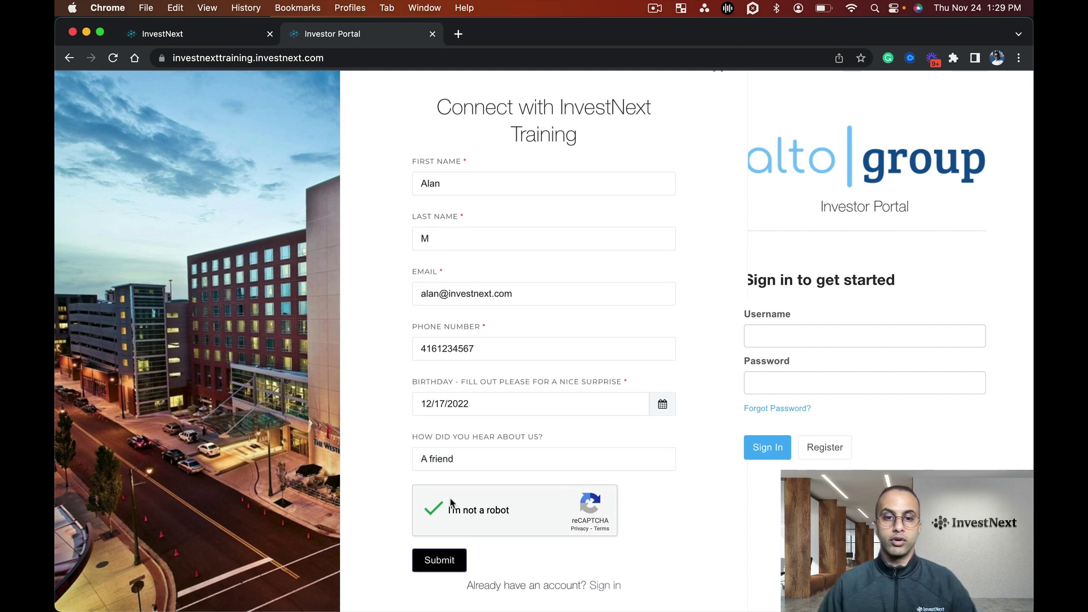
Submit the completed investor registration form.
{"action": "left_click", "coordinate": [441, 561]}
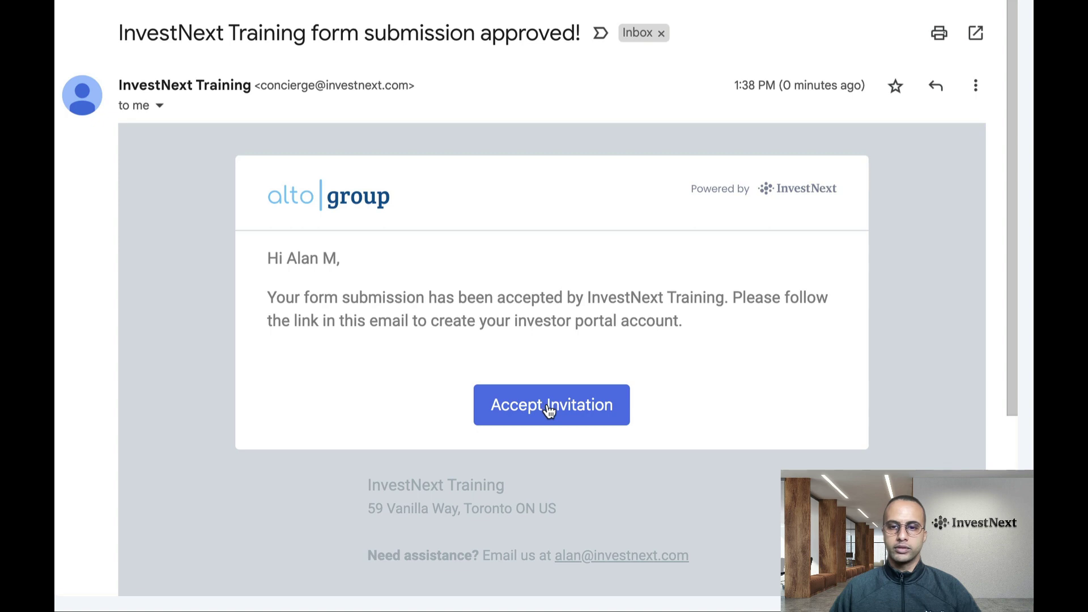
Accept the portal invitation and enter a password for the new investor account.
{"action": "left_click", "coordinate": [549, 408]}
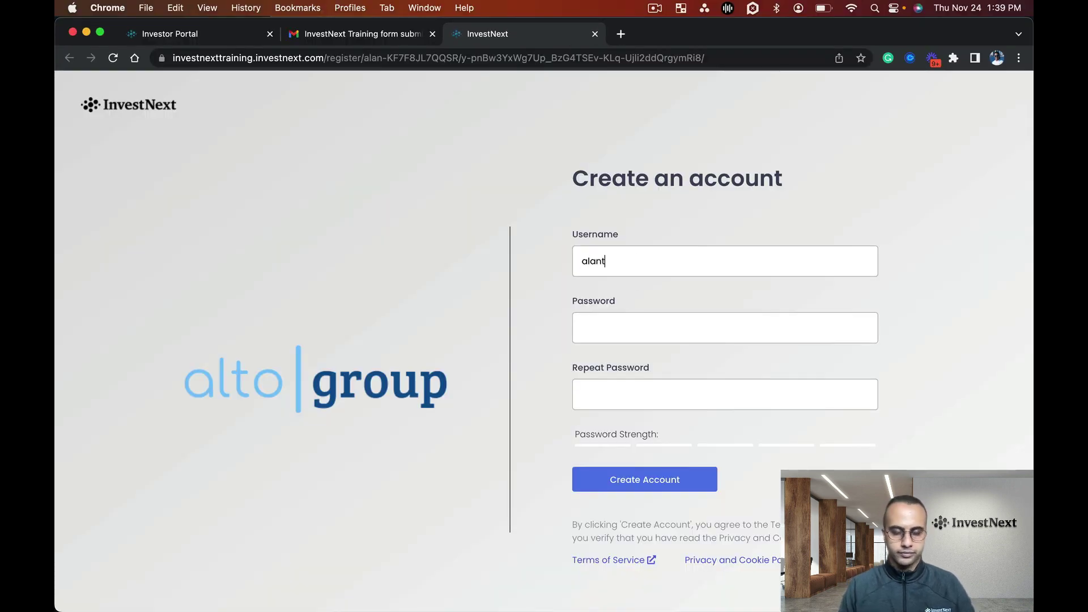
{"action": "left_click", "coordinate": [582, 327]}
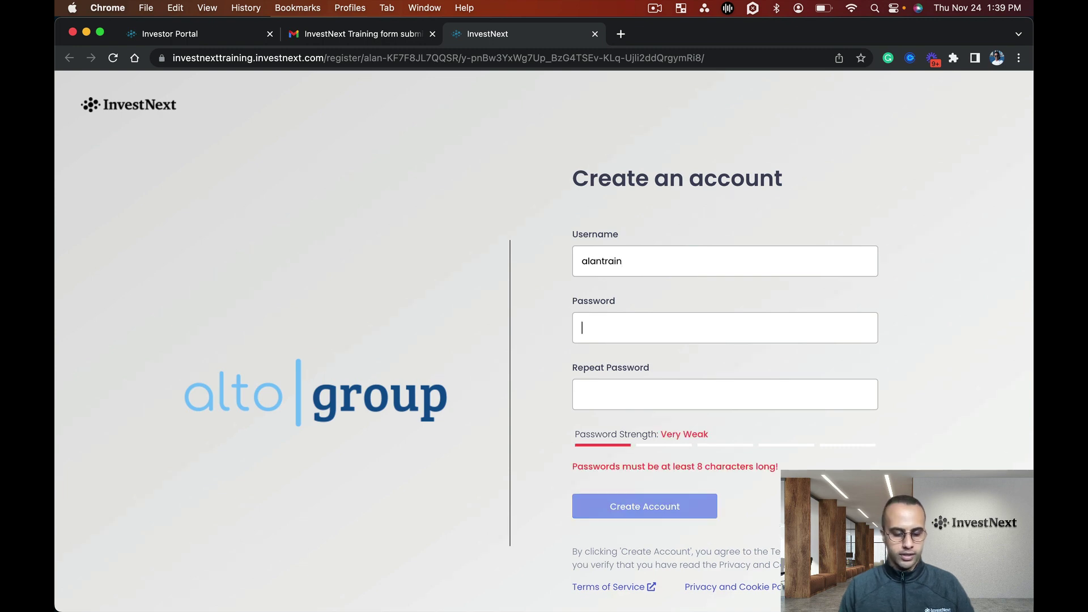
{"action": "type", "text": "••••••••••••"}
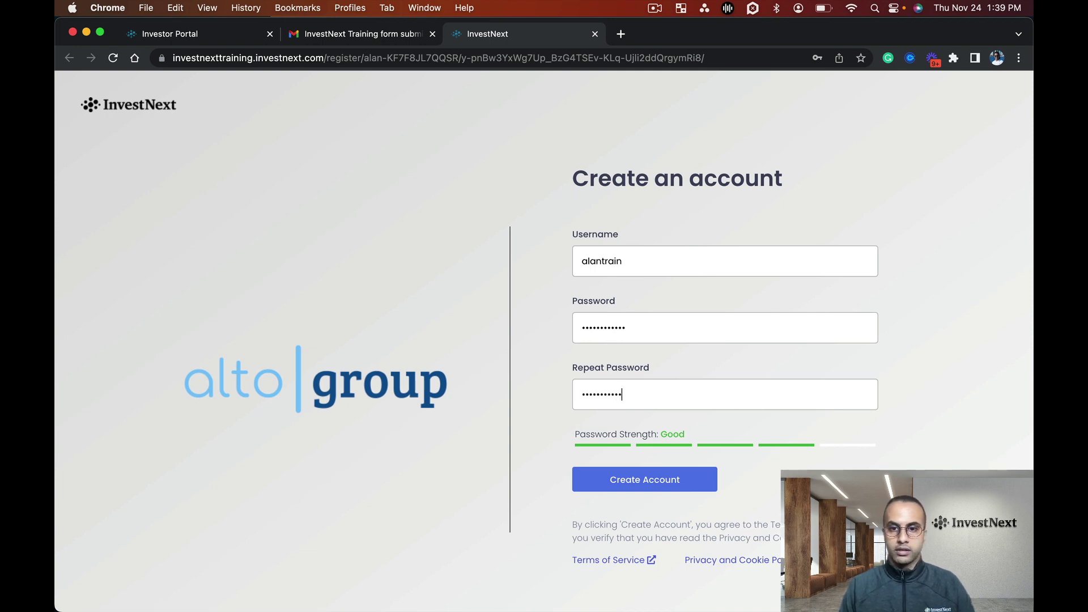
{"action": "type", "text": "•"}
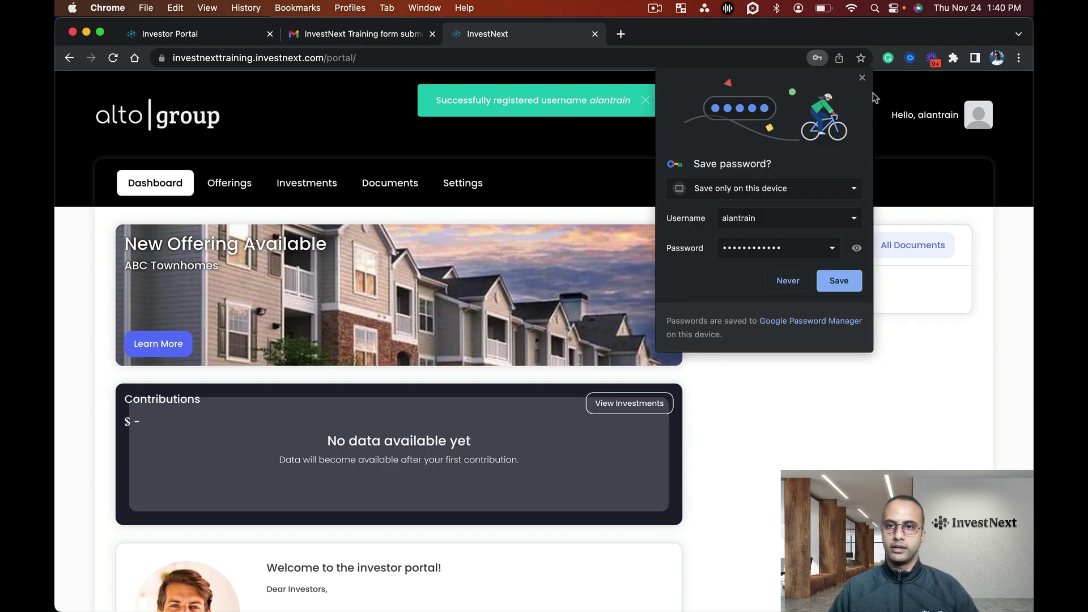
Dismiss Chrome's save-password prompt, look over the investor dashboard, and go to the Offerings page.
{"action": "left_click", "coordinate": [862, 78]}
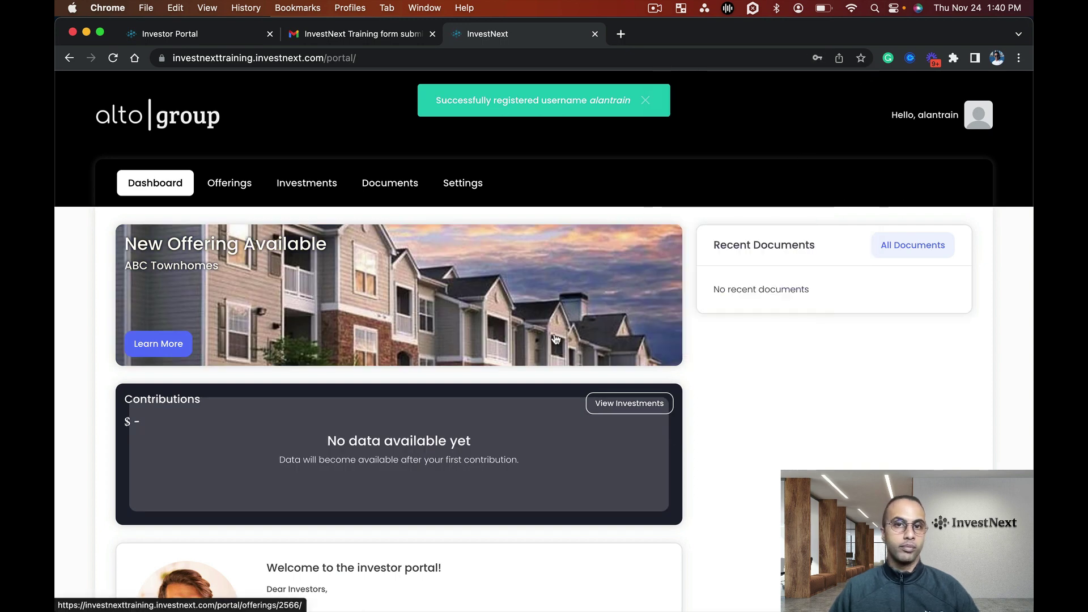
{"action": "scroll", "coordinate": [556, 338], "scroll_direction": "down", "scroll_amount": 2}
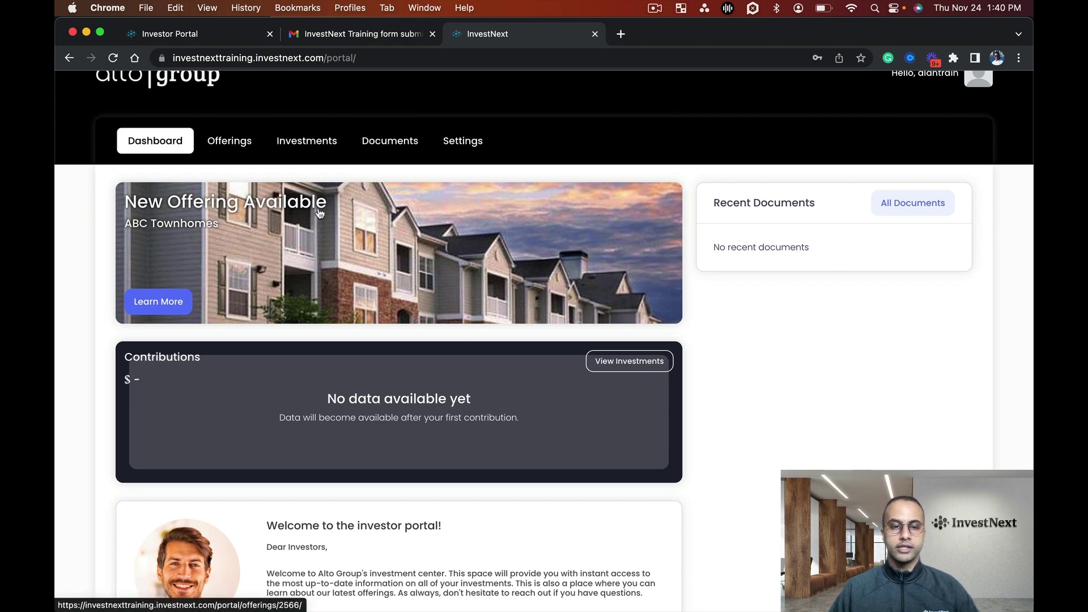
{"action": "scroll", "coordinate": [283, 272], "scroll_direction": "down", "scroll_amount": 3}
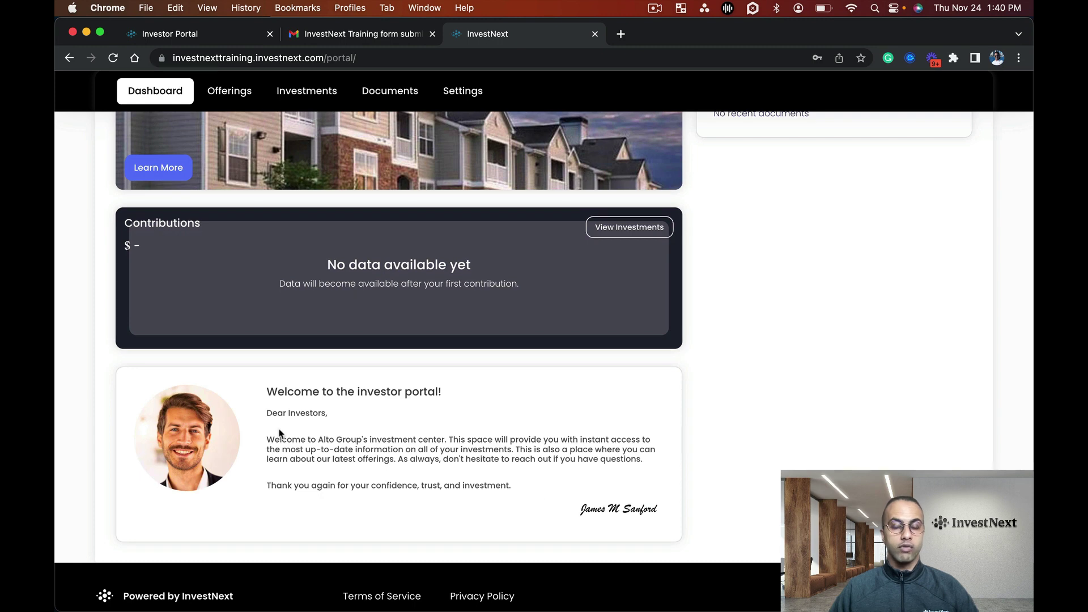
{"action": "scroll", "coordinate": [280, 434], "scroll_direction": "up", "scroll_amount": 1}
{"action": "scroll", "coordinate": [280, 433], "scroll_direction": "up", "scroll_amount": 3}
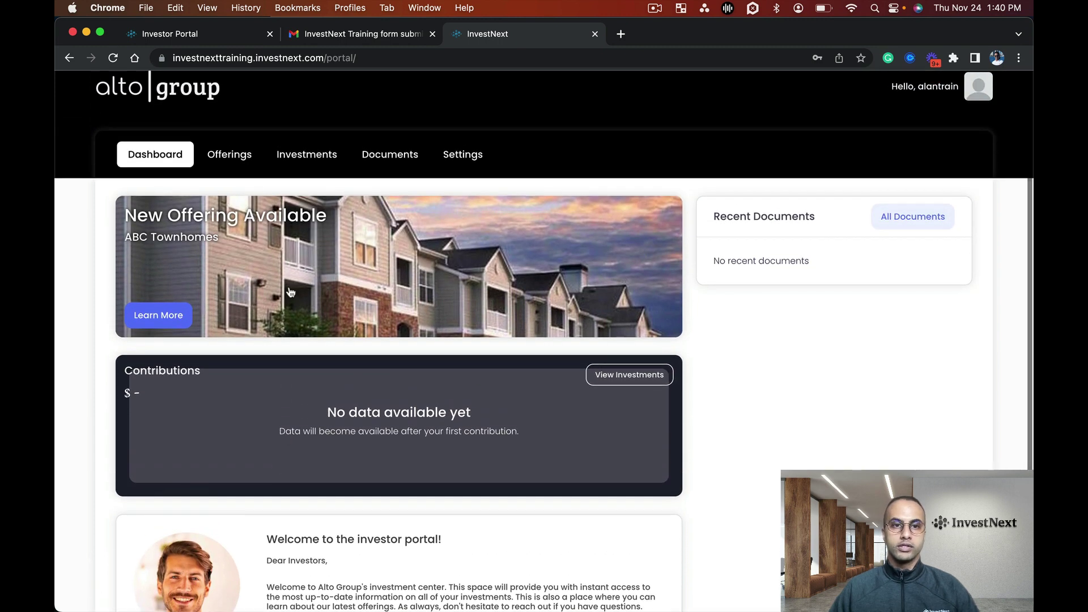
{"action": "left_click", "coordinate": [232, 184]}
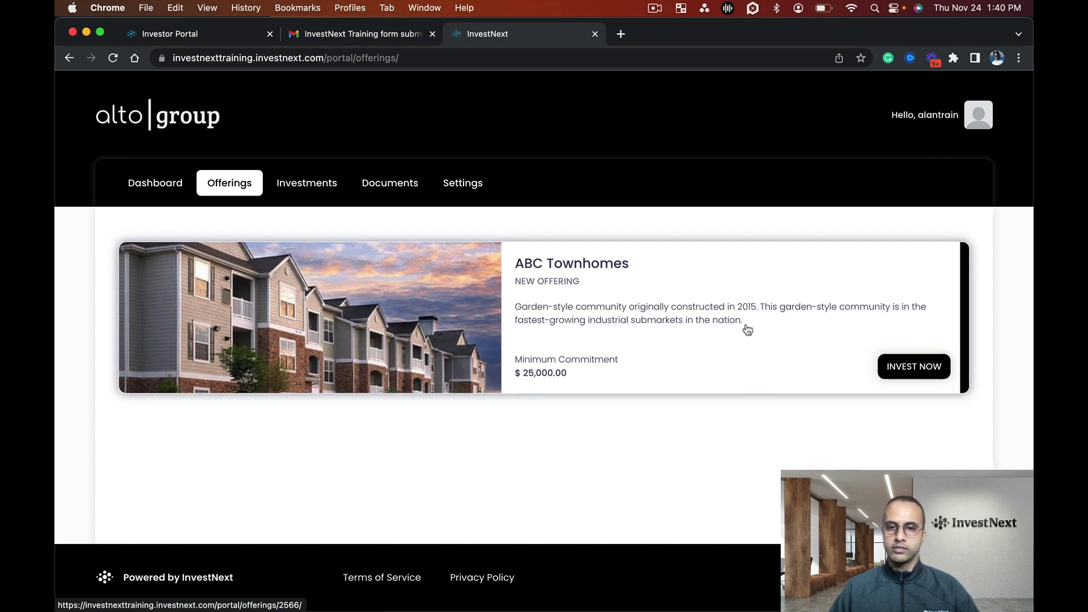
{"action": "left_click", "coordinate": [171, 188]}
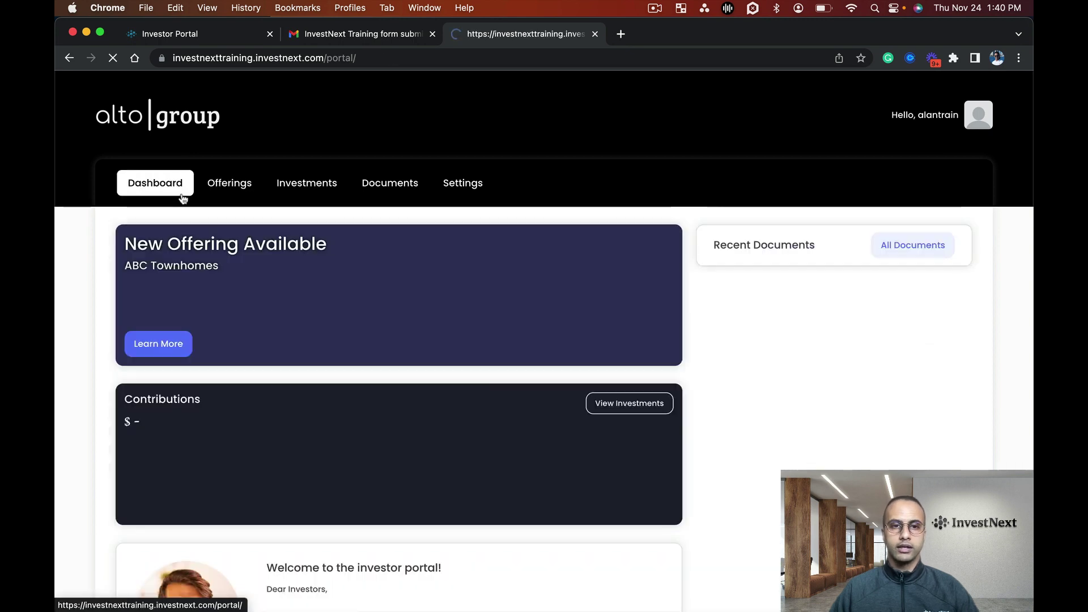
{"action": "left_click", "coordinate": [338, 310]}
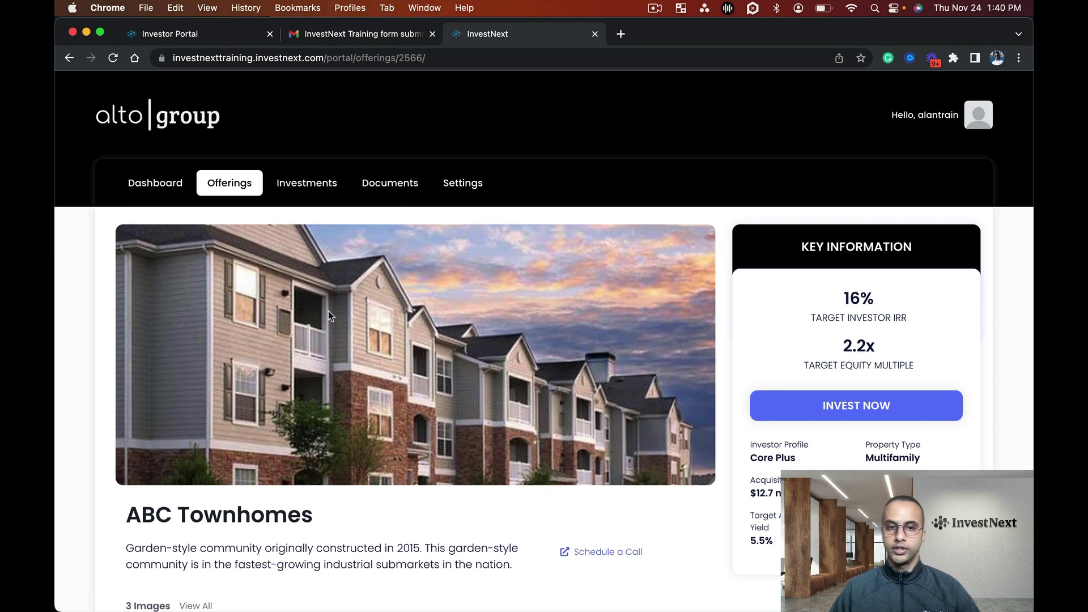
{"action": "scroll", "coordinate": [332, 315], "scroll_direction": "down", "scroll_amount": 3}
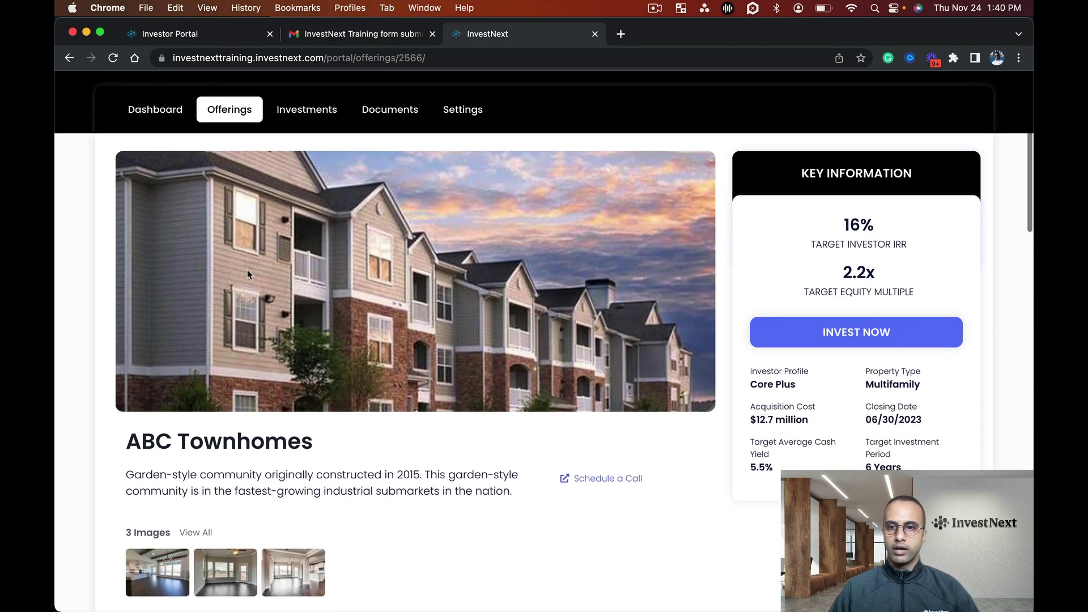
{"action": "scroll", "coordinate": [391, 406], "scroll_direction": "down", "scroll_amount": 5}
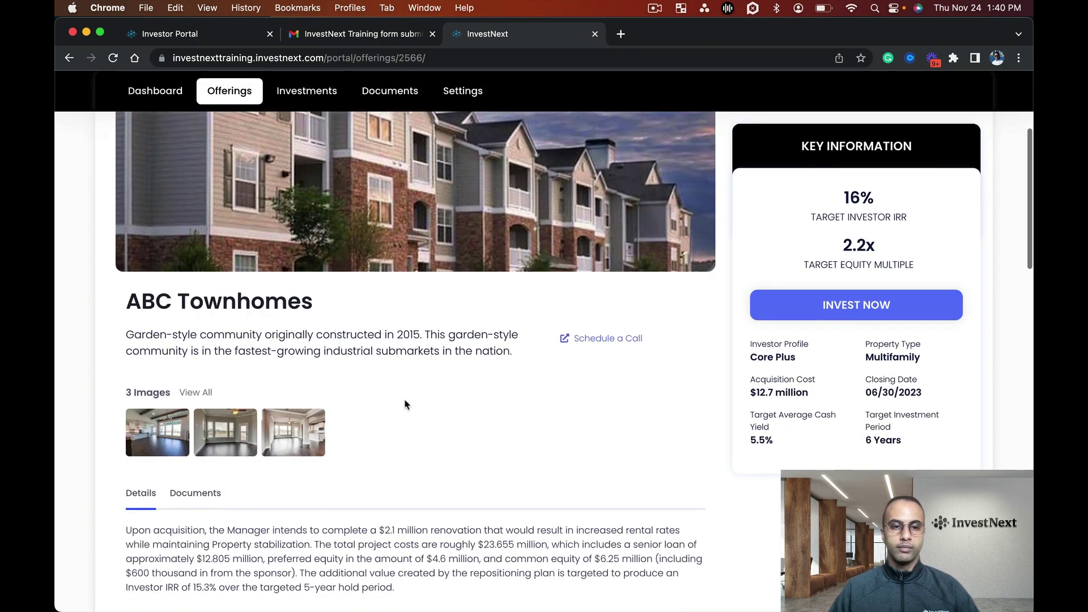
{"action": "scroll", "coordinate": [404, 391], "scroll_direction": "down", "scroll_amount": 3}
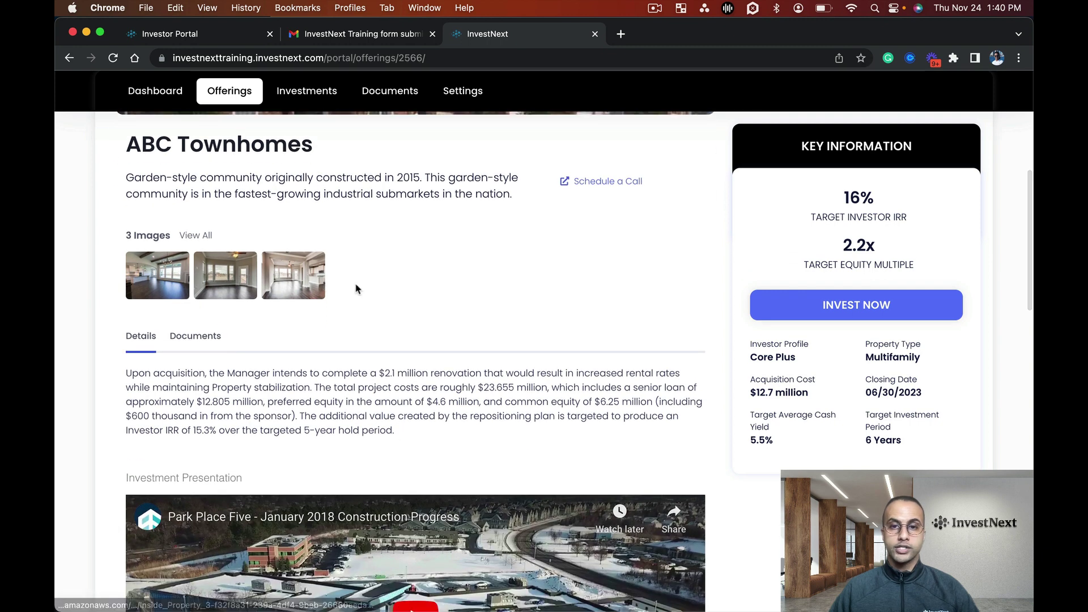
{"action": "scroll", "coordinate": [458, 295], "scroll_direction": "up", "scroll_amount": 1}
{"action": "scroll", "coordinate": [601, 229], "scroll_direction": "up", "scroll_amount": 1}
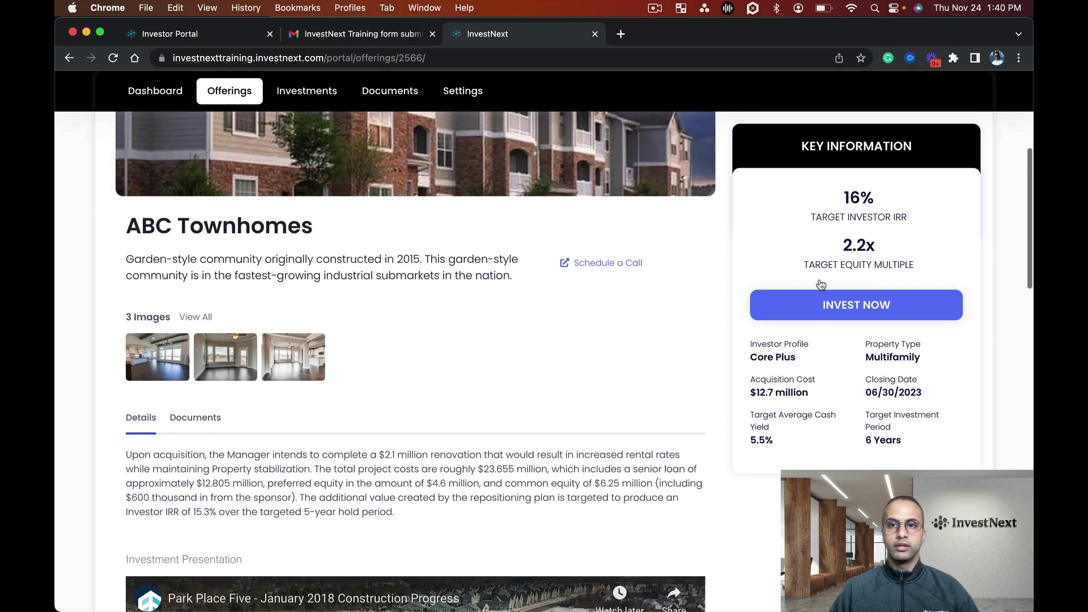
{"action": "scroll", "coordinate": [499, 389], "scroll_direction": "up", "scroll_amount": 3}
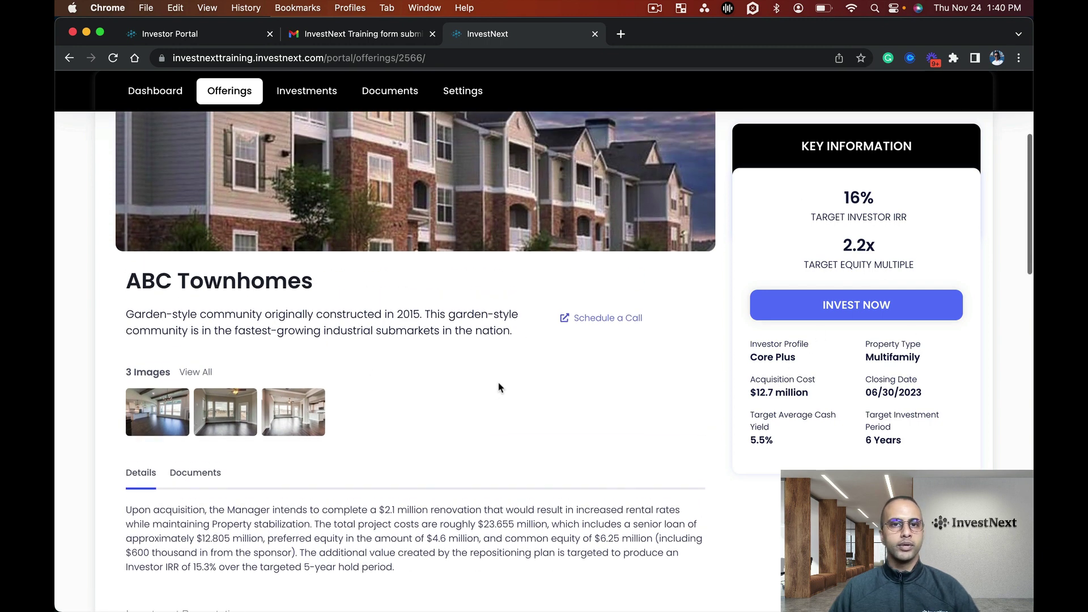
{"action": "scroll", "coordinate": [500, 385], "scroll_direction": "up", "scroll_amount": 2}
{"action": "scroll", "coordinate": [498, 383], "scroll_direction": "up", "scroll_amount": 1}
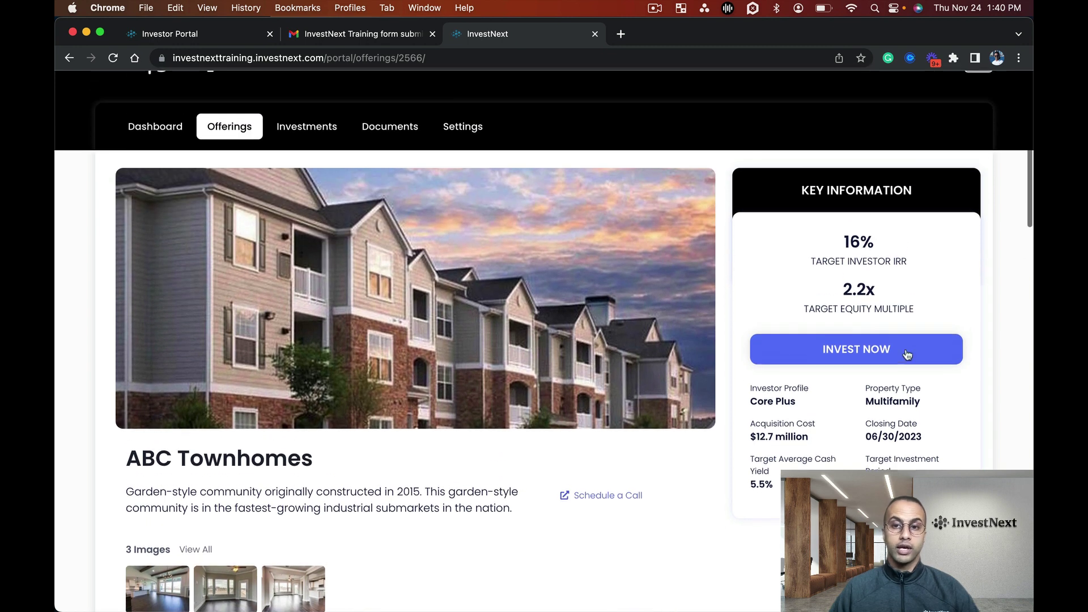
Start investing in ABC Townhomes and submit a 30,000 commitment amount.
{"action": "left_click", "coordinate": [853, 351]}
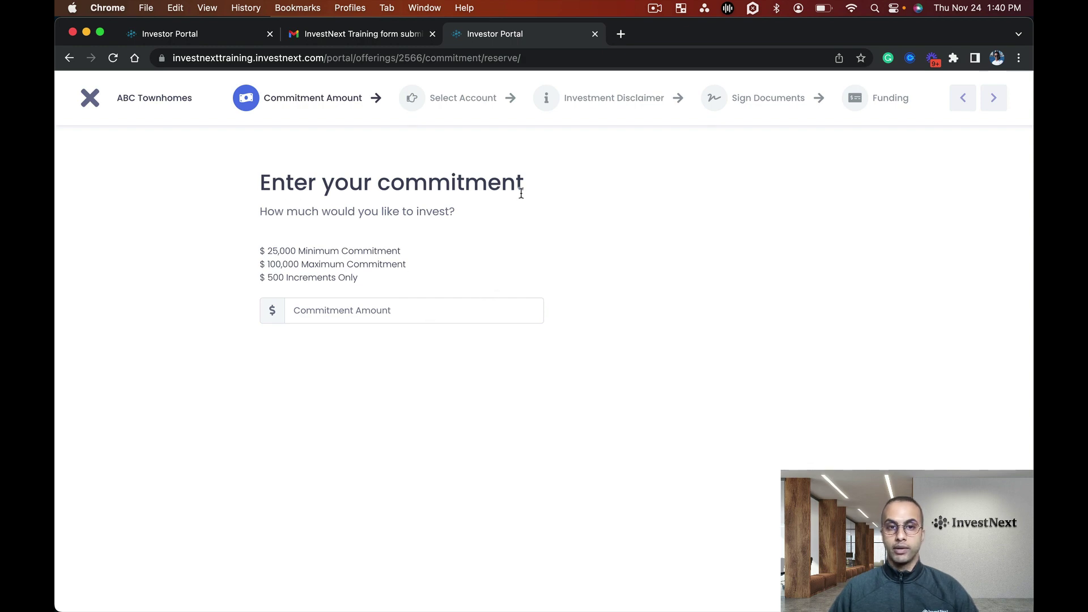
{"action": "left_click", "coordinate": [349, 313]}
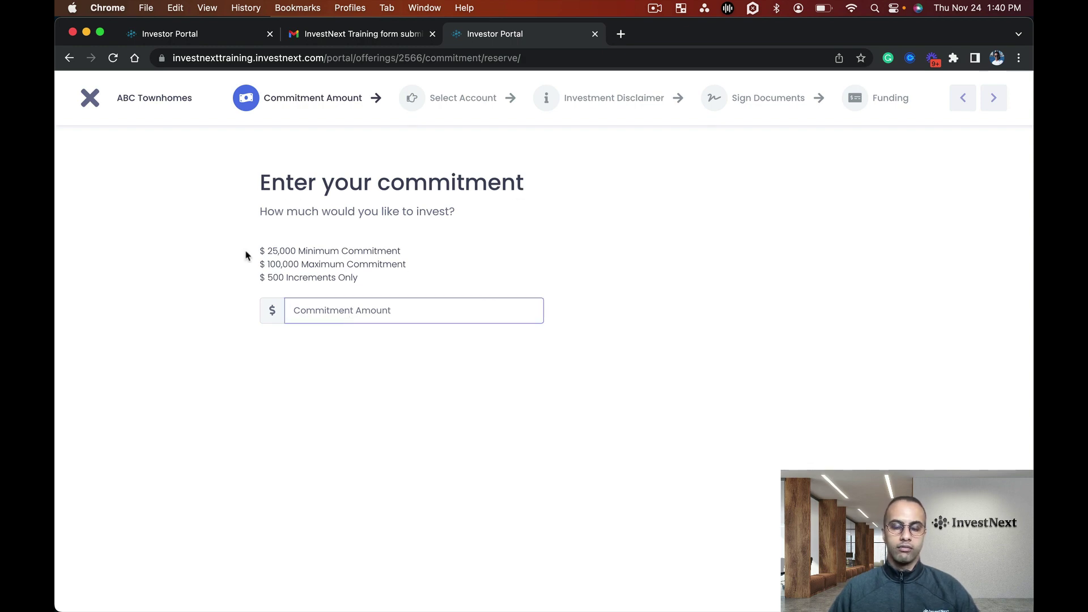
{"action": "left_click", "coordinate": [380, 285]}
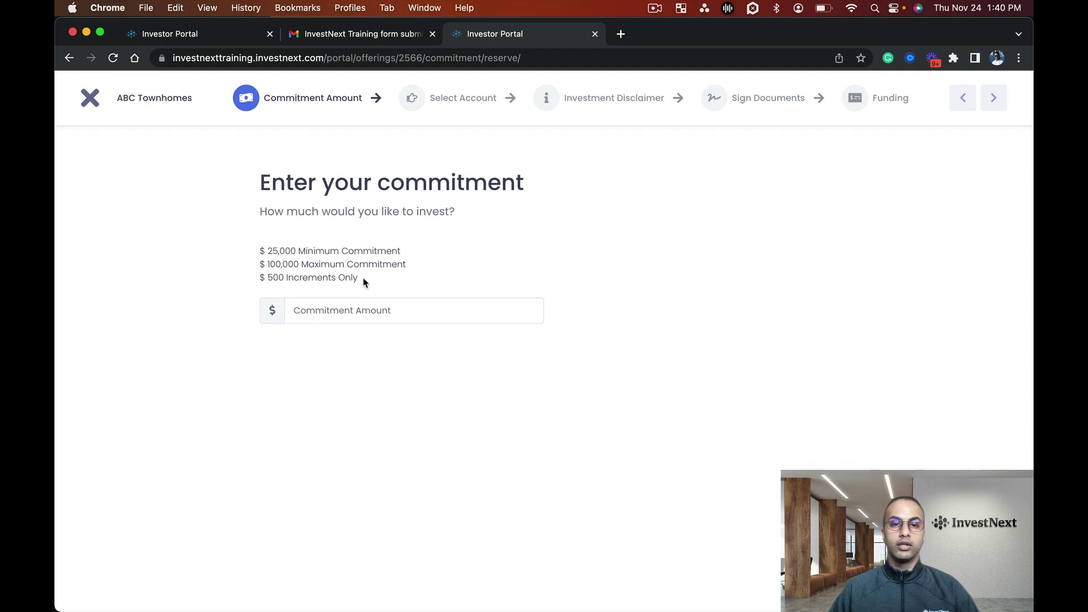
{"action": "left_click_drag", "start_coordinate": [365, 283], "coordinate": [259, 254]}
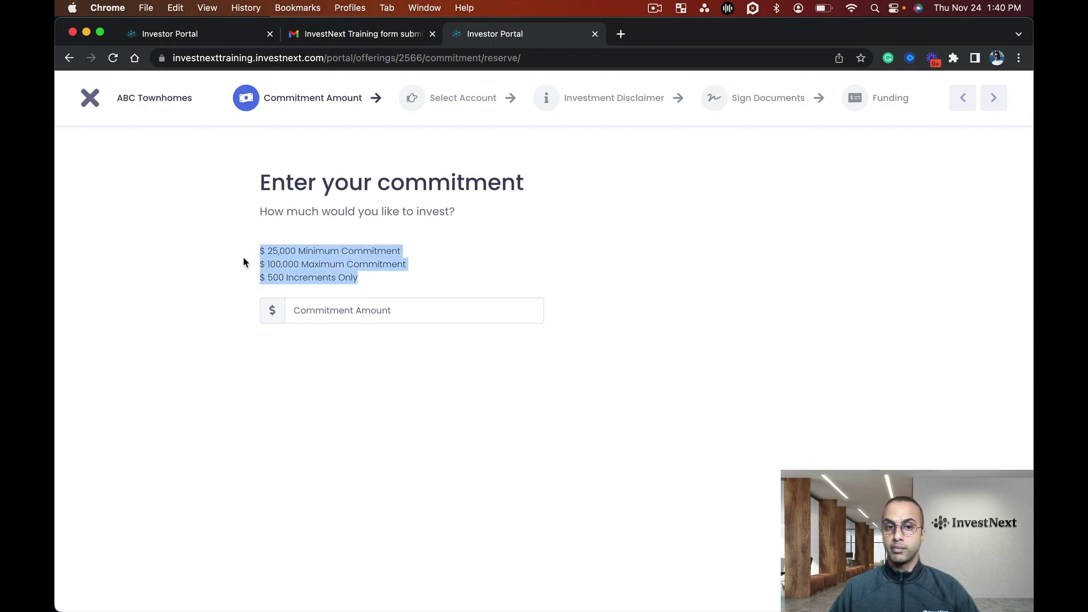
{"action": "left_click", "coordinate": [244, 263]}
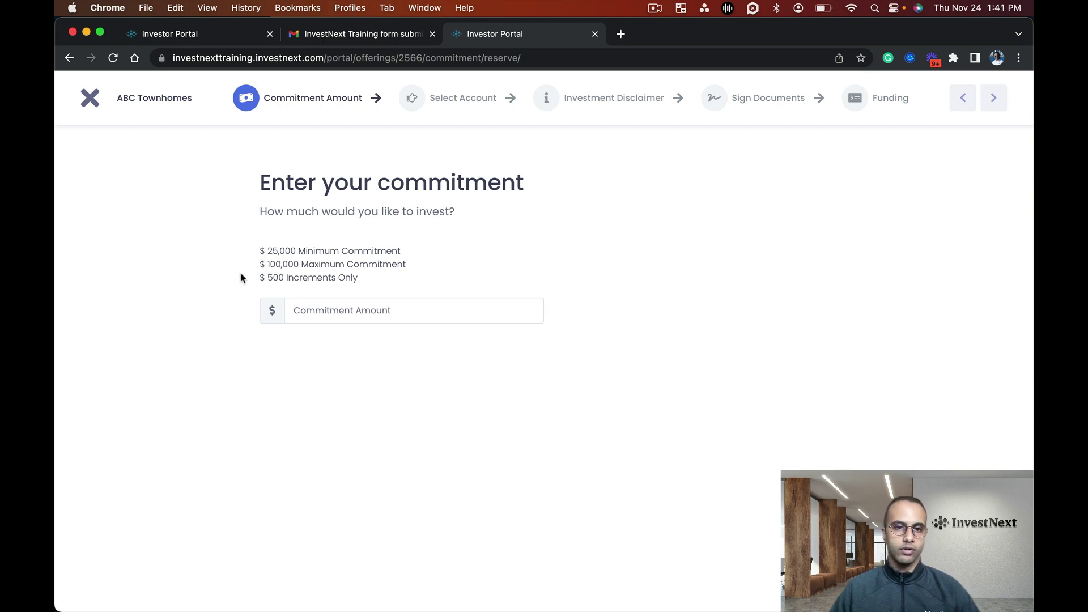
{"action": "left_click", "coordinate": [350, 309]}
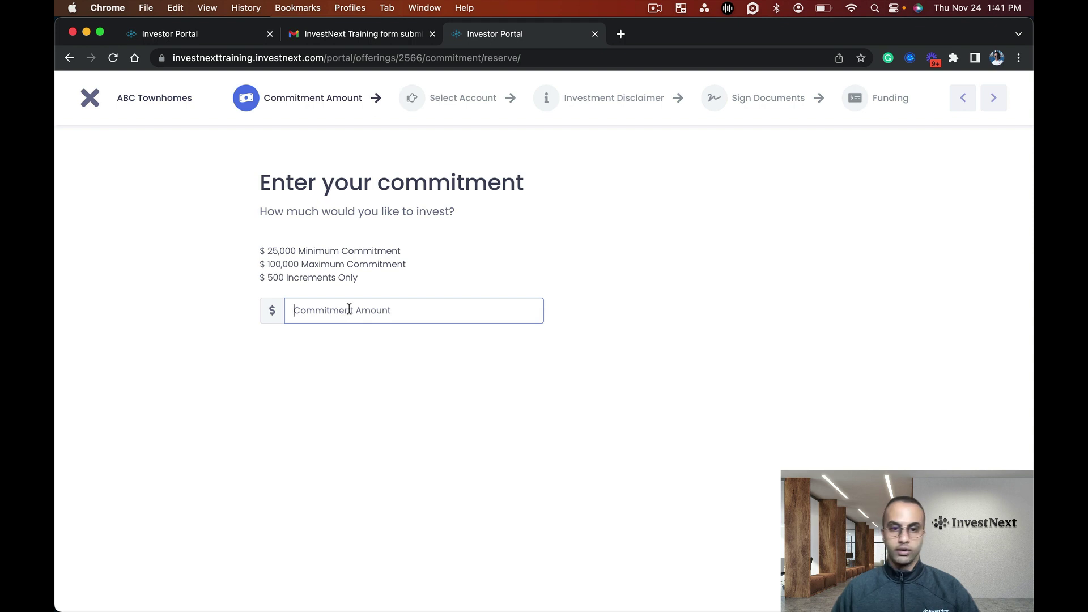
{"action": "type", "text": "300000"}
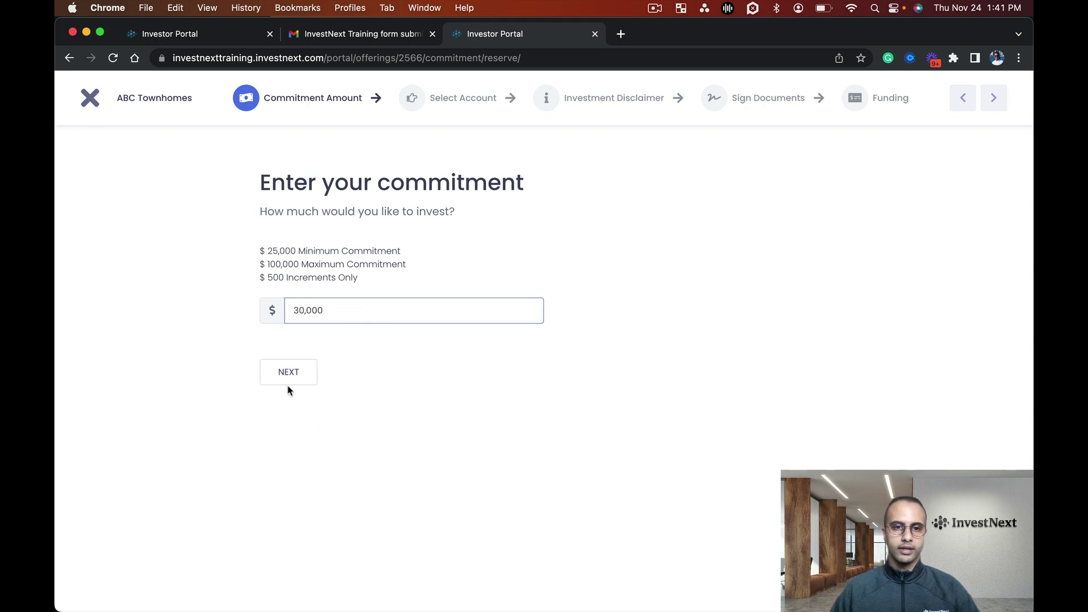
{"action": "left_click", "coordinate": [287, 376]}
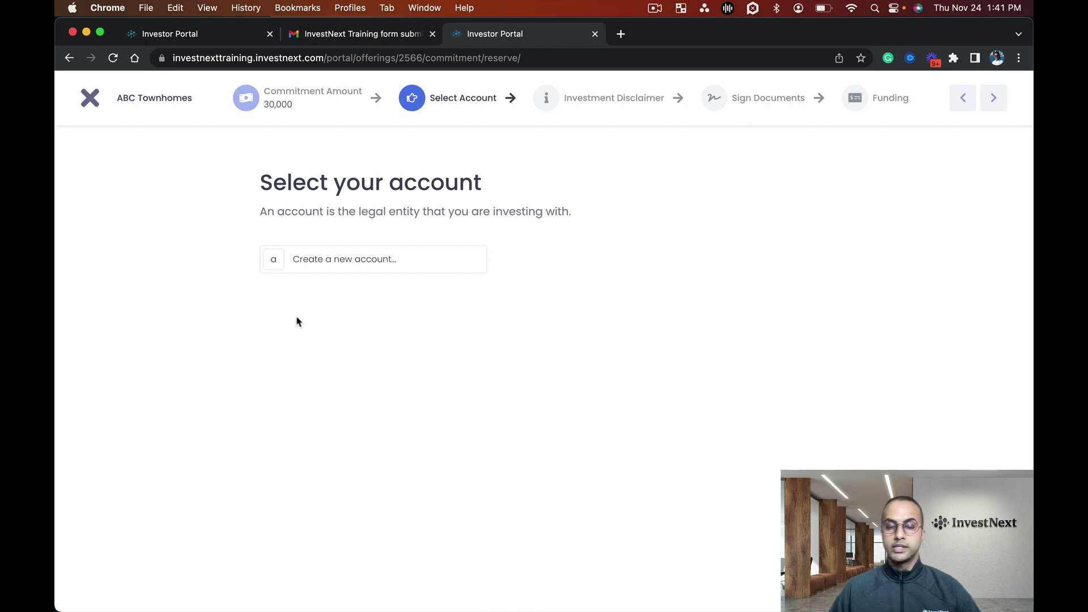
Choose to create a new investing account with Individual as the legal entity type.
{"action": "left_click", "coordinate": [311, 268]}
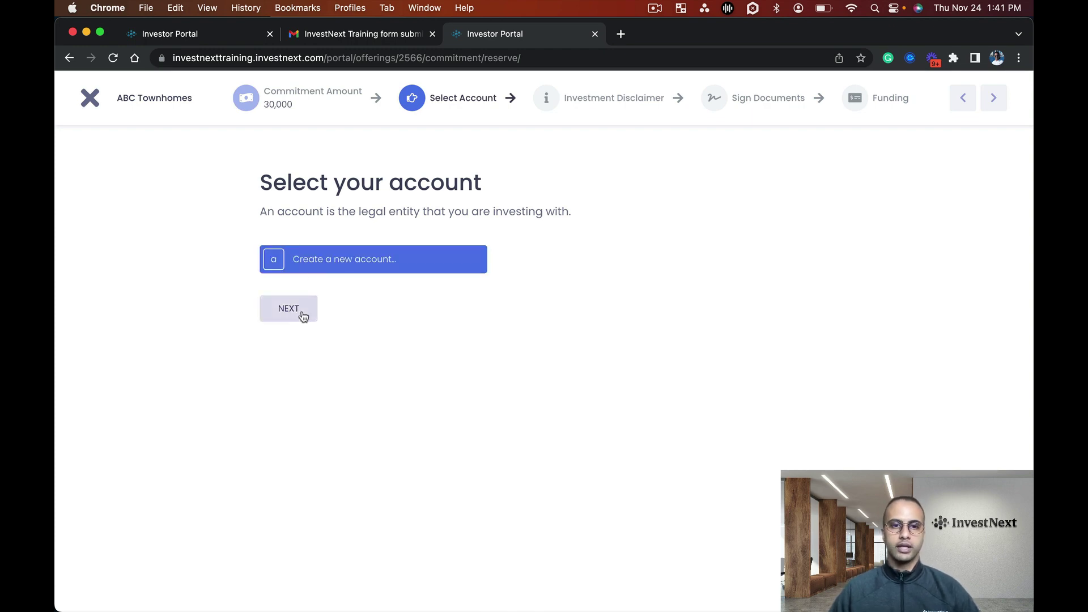
{"action": "left_click", "coordinate": [304, 316]}
{"action": "left_click", "coordinate": [342, 296]}
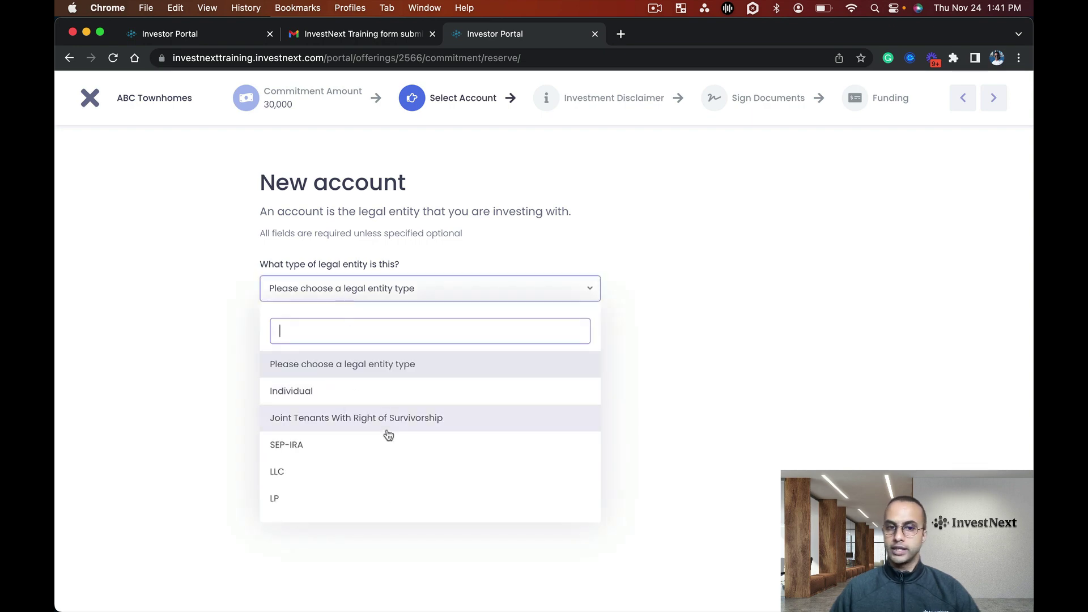
{"action": "scroll", "coordinate": [388, 435], "scroll_direction": "down", "scroll_amount": 3}
{"action": "scroll", "coordinate": [384, 434], "scroll_direction": "up", "scroll_amount": 3}
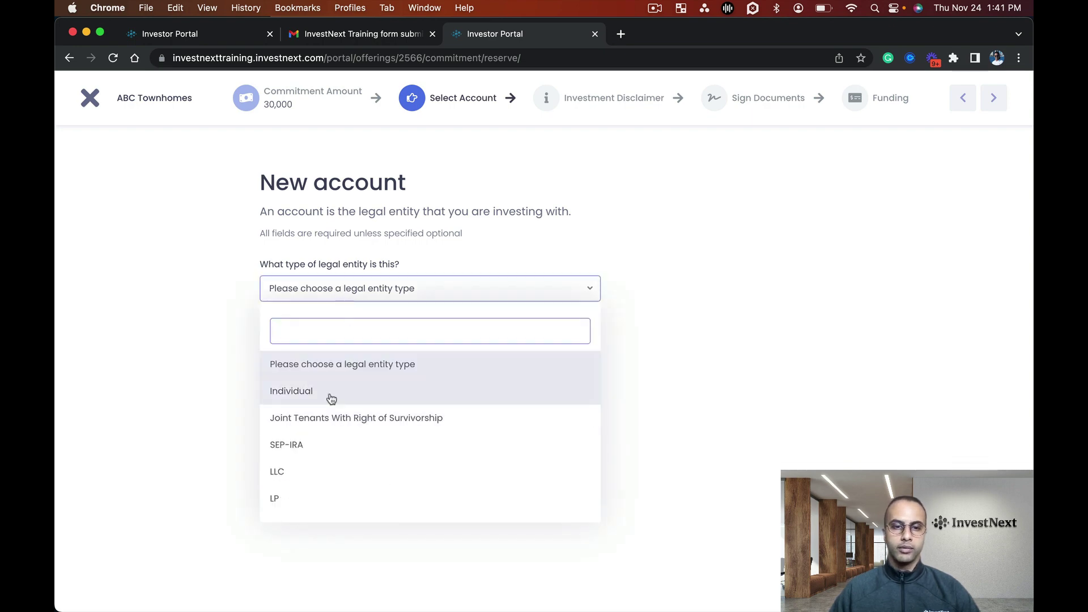
{"action": "left_click", "coordinate": [331, 399]}
Enter the account owner's tax ID, first name and last name.
{"action": "left_click", "coordinate": [372, 340]}
{"action": "key", "text": "Tab"}
{"action": "type", "text": "Alan"}
{"action": "key", "text": "Tab"}
{"action": "key", "text": "Tab"}
{"action": "type", "text": "M"}
Fill in the owner's street address, city, province and postal code, with Canada as country.
{"action": "key", "text": "Tab"}
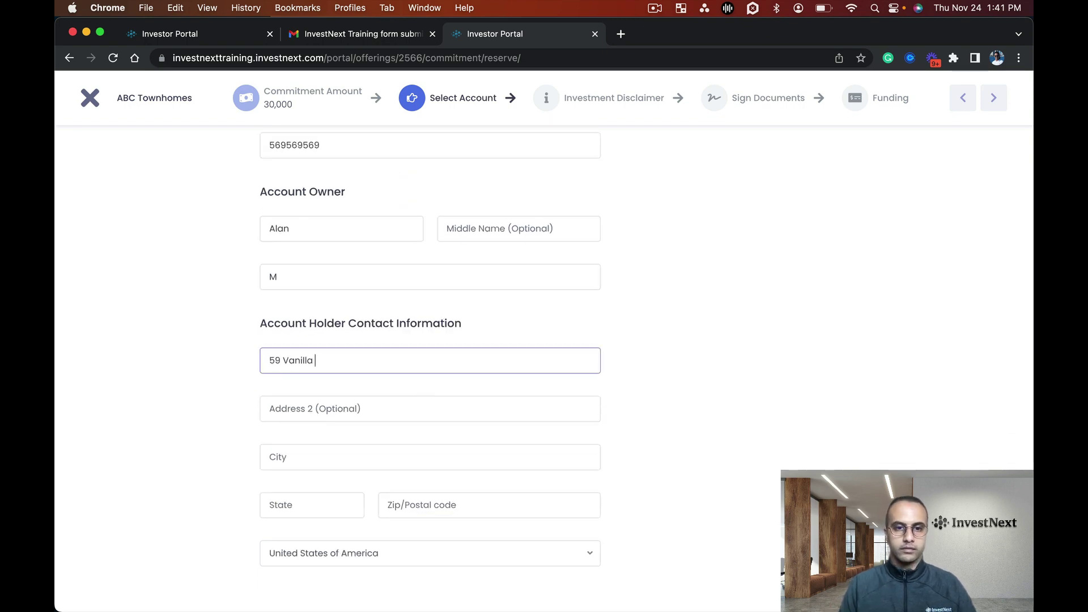
{"action": "key", "text": "Tab"}
{"action": "key", "text": "Tab"}
{"action": "type", "text": "Toronto"}
{"action": "key", "text": "Tab"}
{"action": "type", "text": "ON"}
{"action": "key", "text": "Tab"}
{"action": "type", "text": "m1g4p6"}
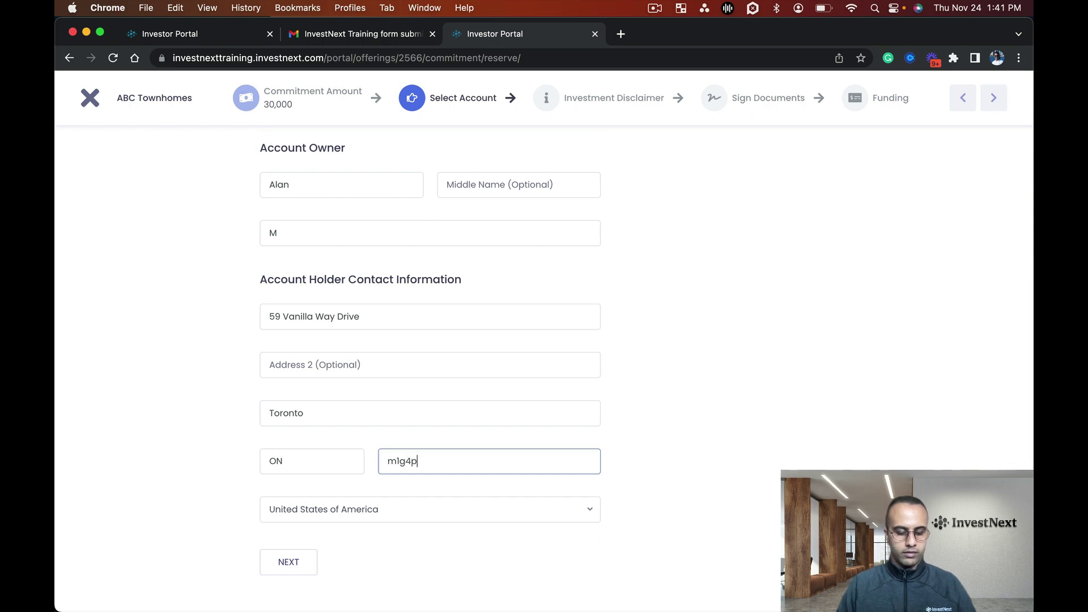
{"action": "left_click", "coordinate": [371, 512]}
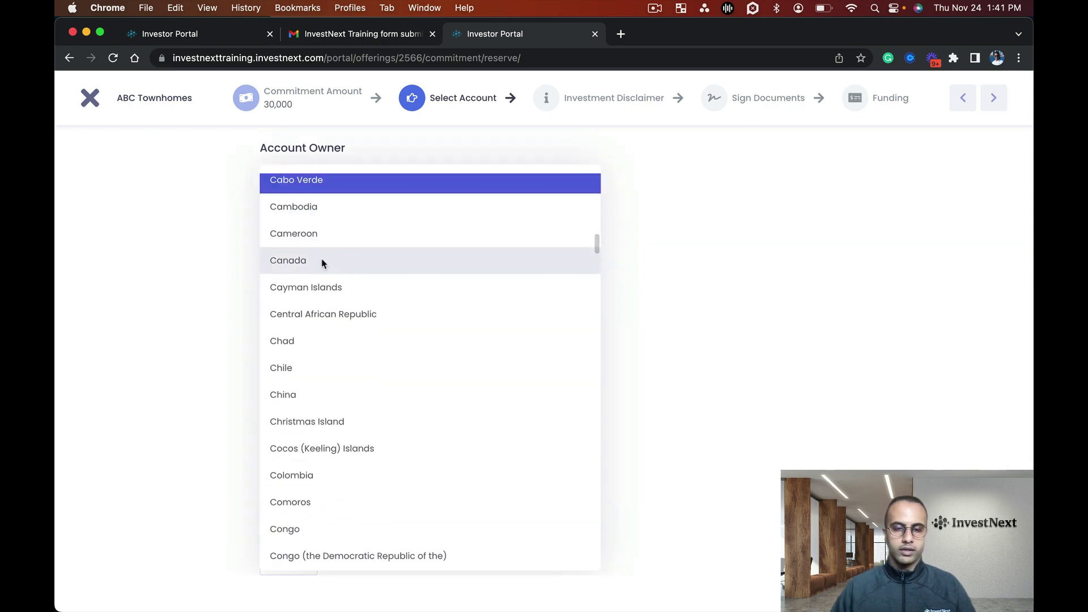
{"action": "left_click", "coordinate": [324, 267]}
Save the new account, decline the browser's save-address prompts, and certify the investment disclaimer as read.
{"action": "left_click", "coordinate": [292, 562]}
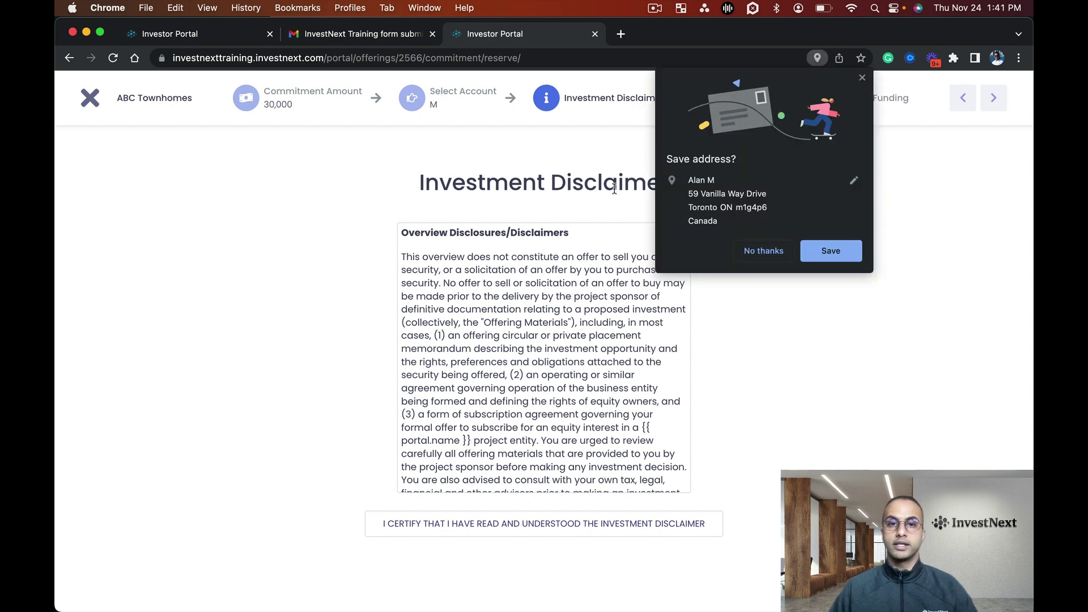
{"action": "left_click", "coordinate": [862, 77]}
{"action": "scroll", "coordinate": [554, 374], "scroll_direction": "down", "scroll_amount": 5}
{"action": "scroll", "coordinate": [555, 374], "scroll_direction": "down", "scroll_amount": 10}
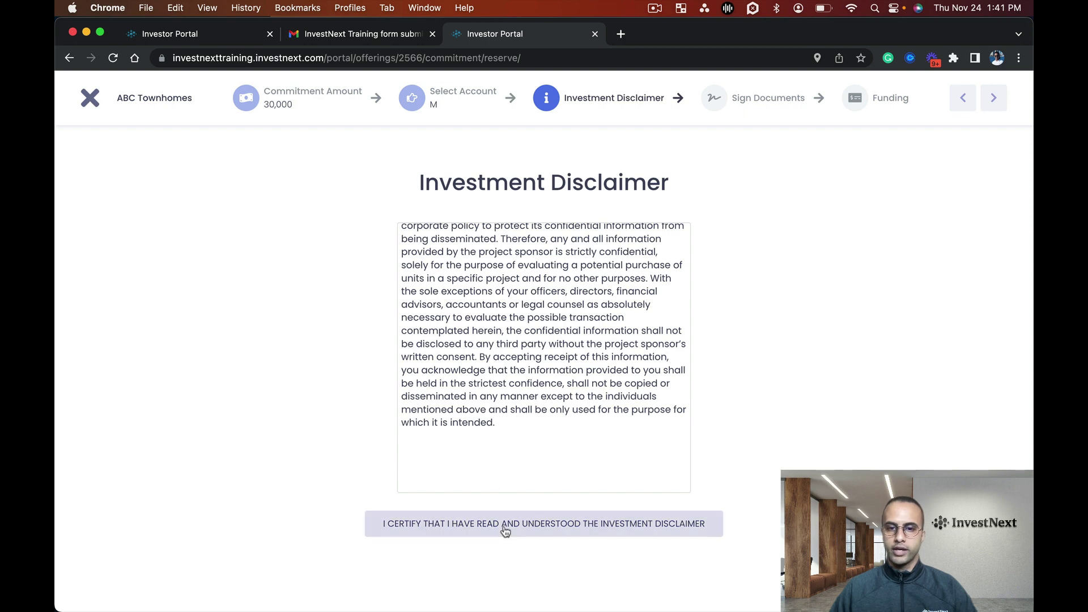
{"action": "left_click", "coordinate": [533, 529]}
{"action": "left_click", "coordinate": [773, 252]}
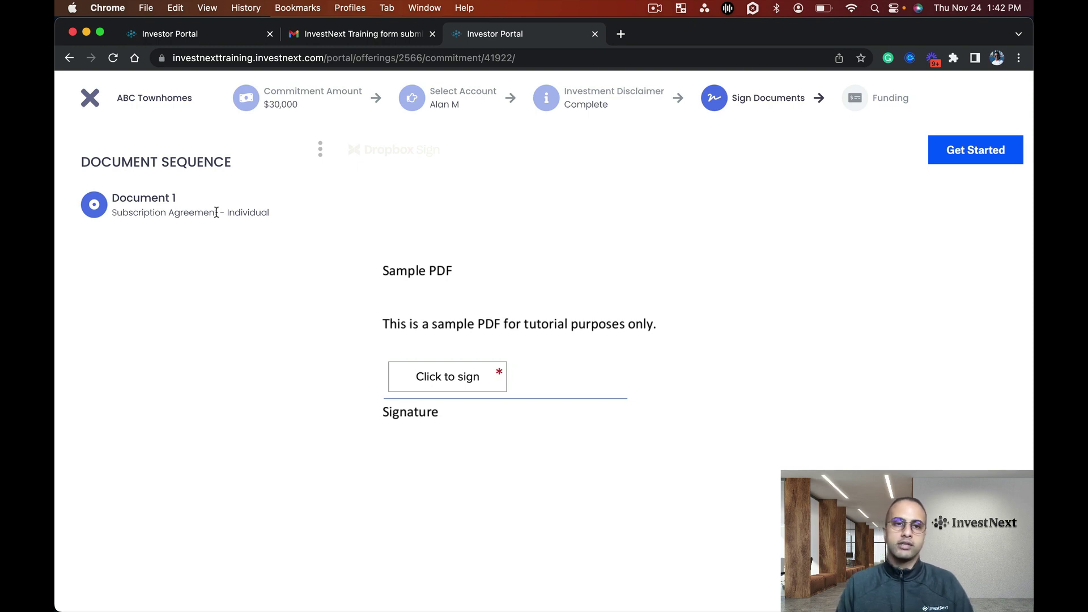
Place a typed signature on the Individual Subscription Agreement and agree to sign it.
{"action": "left_click", "coordinate": [433, 366]}
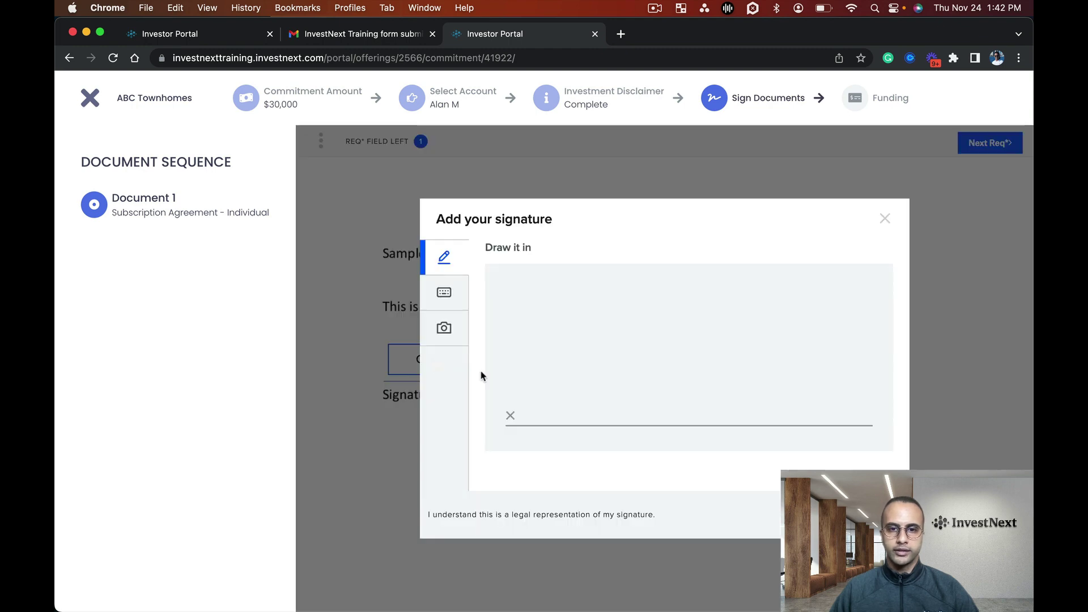
{"action": "left_click", "coordinate": [445, 293]}
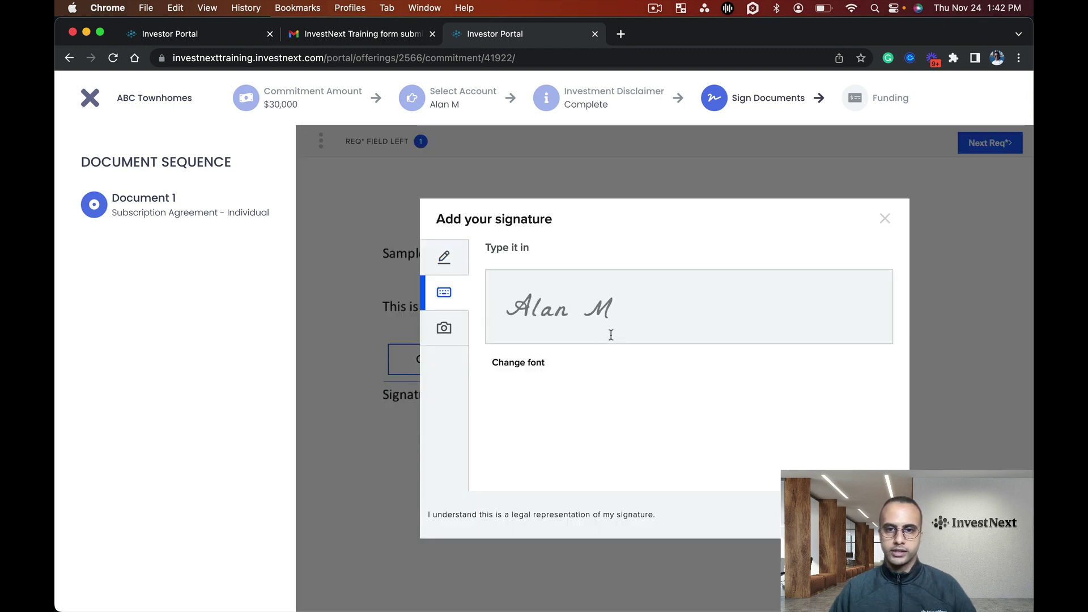
{"action": "left_click", "coordinate": [872, 515]}
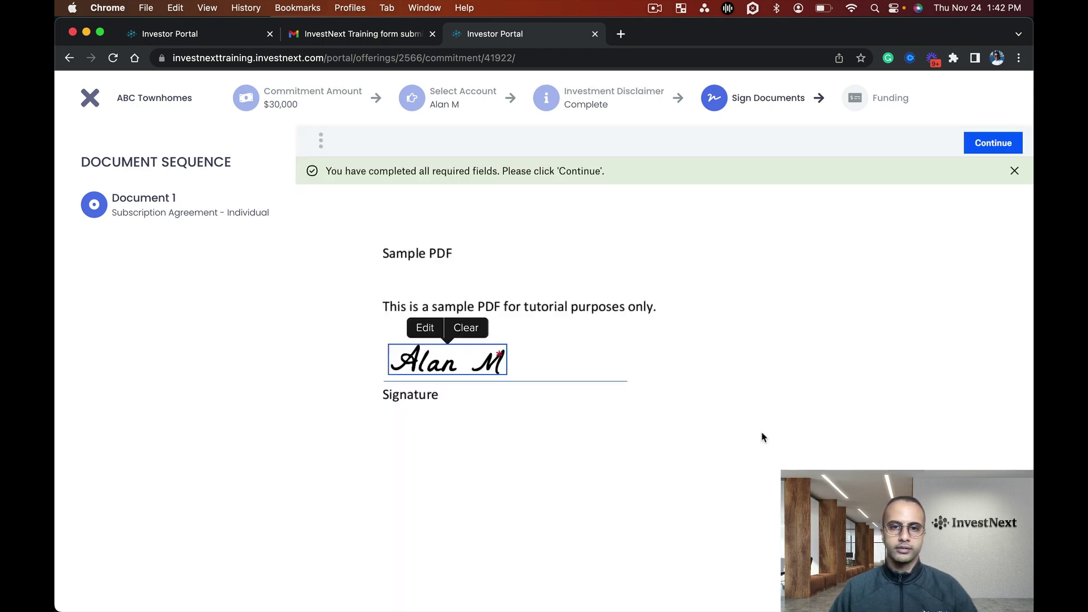
{"action": "left_click", "coordinate": [1004, 148]}
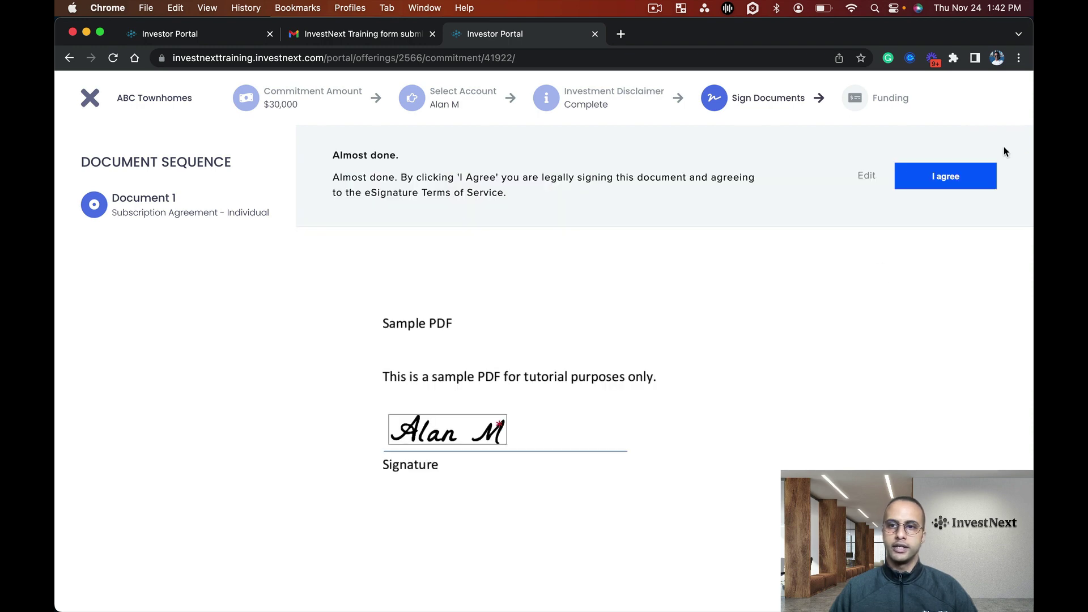
{"action": "left_click", "coordinate": [968, 177]}
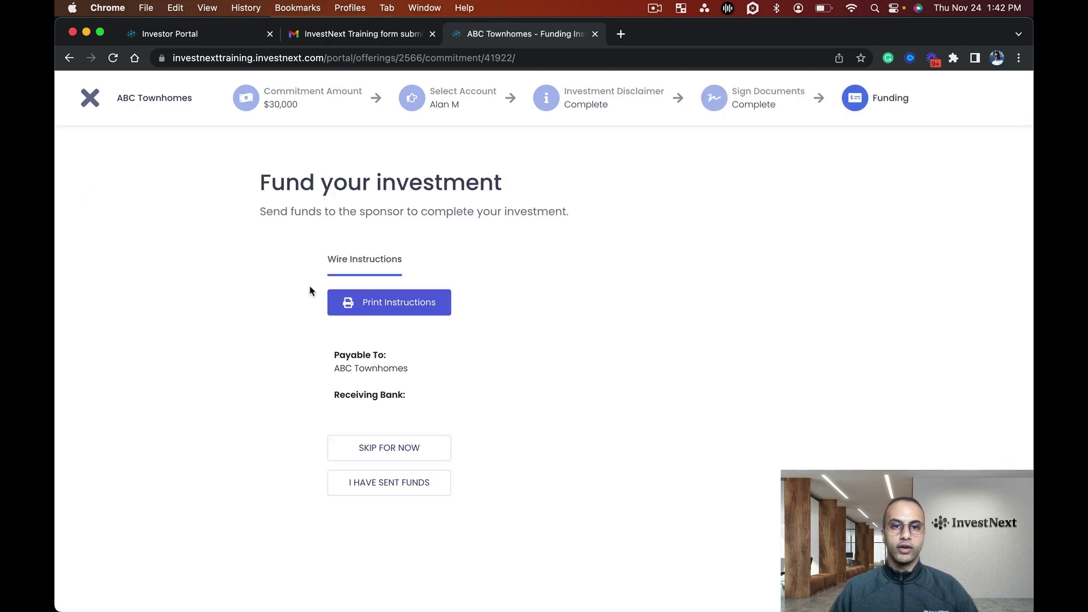
Review the wire instructions, report the funds as sent, and confirm notifying the sponsor.
{"action": "left_click", "coordinate": [397, 267]}
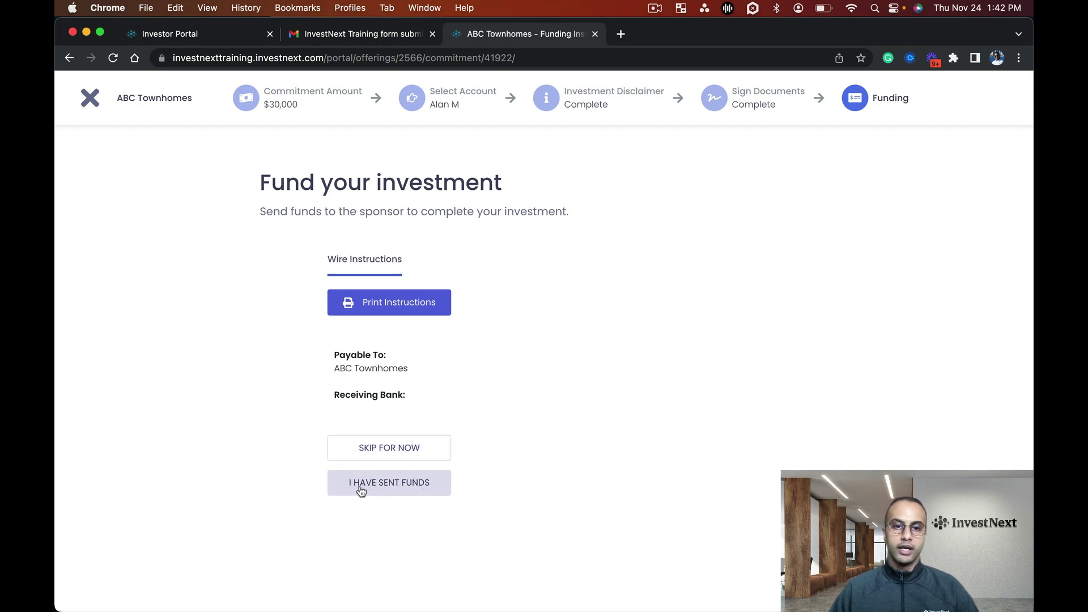
{"action": "left_click", "coordinate": [390, 488]}
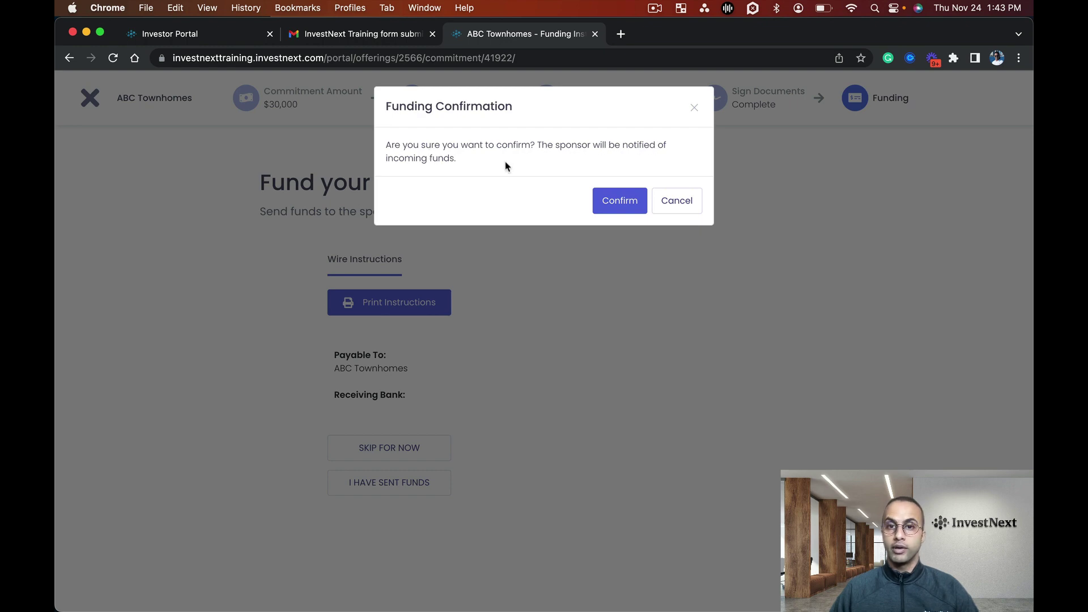
{"action": "left_click", "coordinate": [620, 203]}
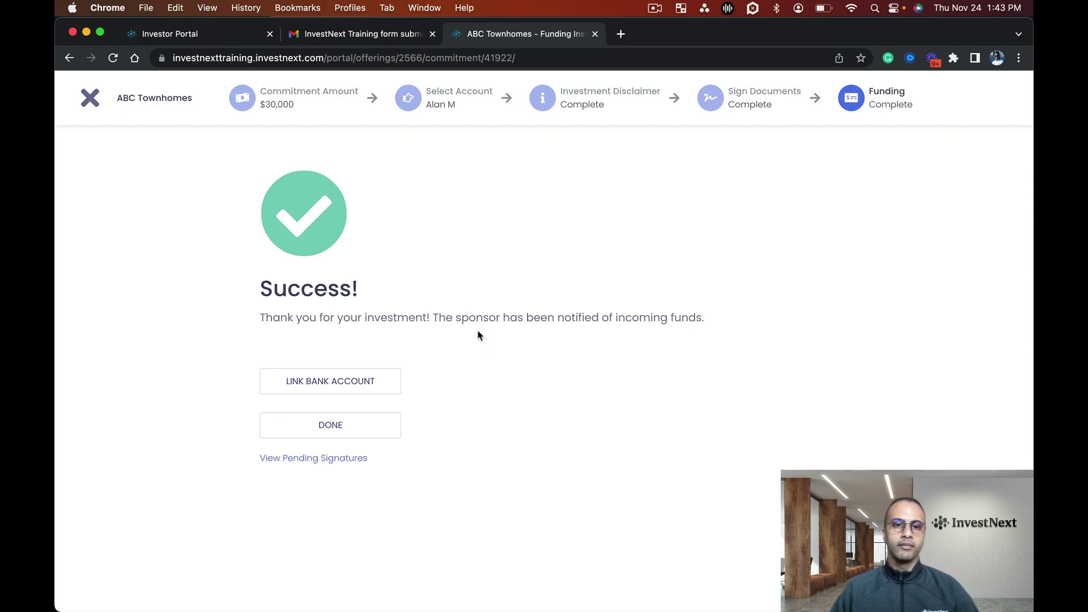
Finish the investor flow, then as sponsor open the ABC Townhomes Subscription Agreement awaiting counter-signature.
{"action": "left_click", "coordinate": [328, 433]}
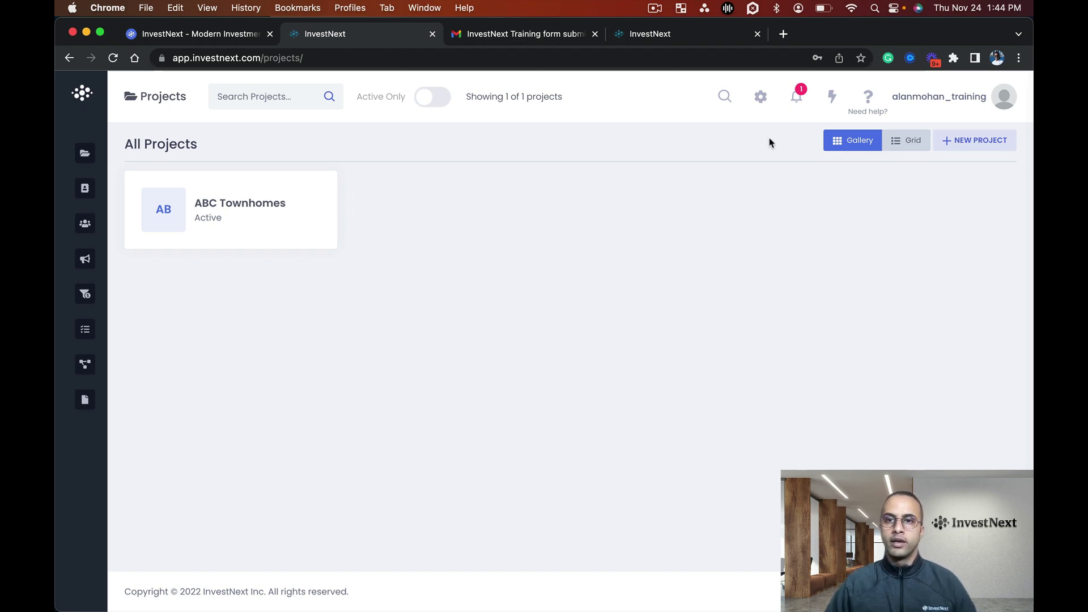
{"action": "left_click", "coordinate": [798, 102]}
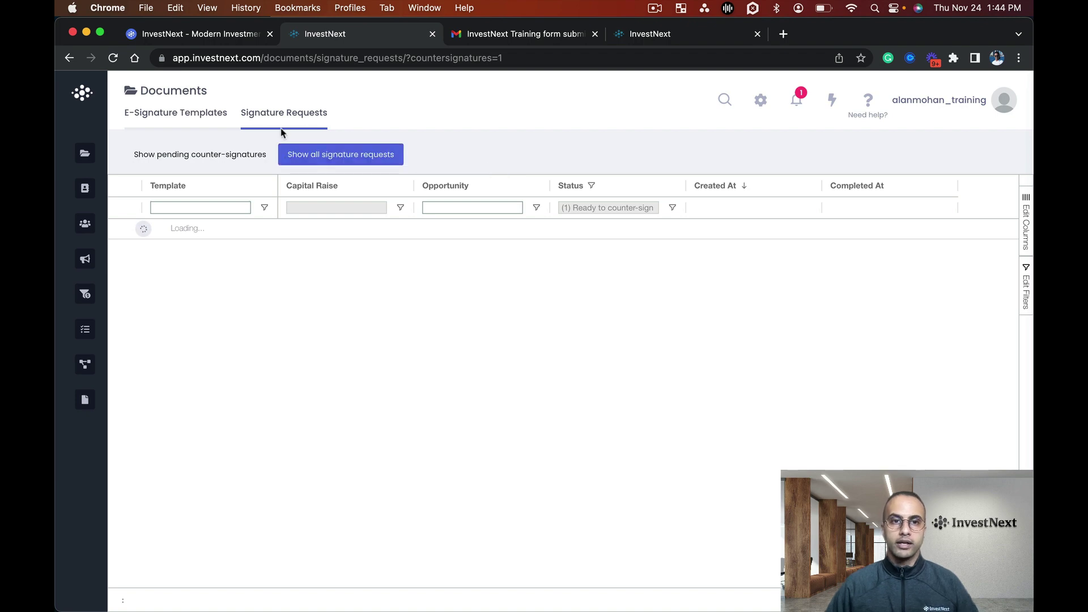
{"action": "mouse_move", "coordinate": [62, 332]}
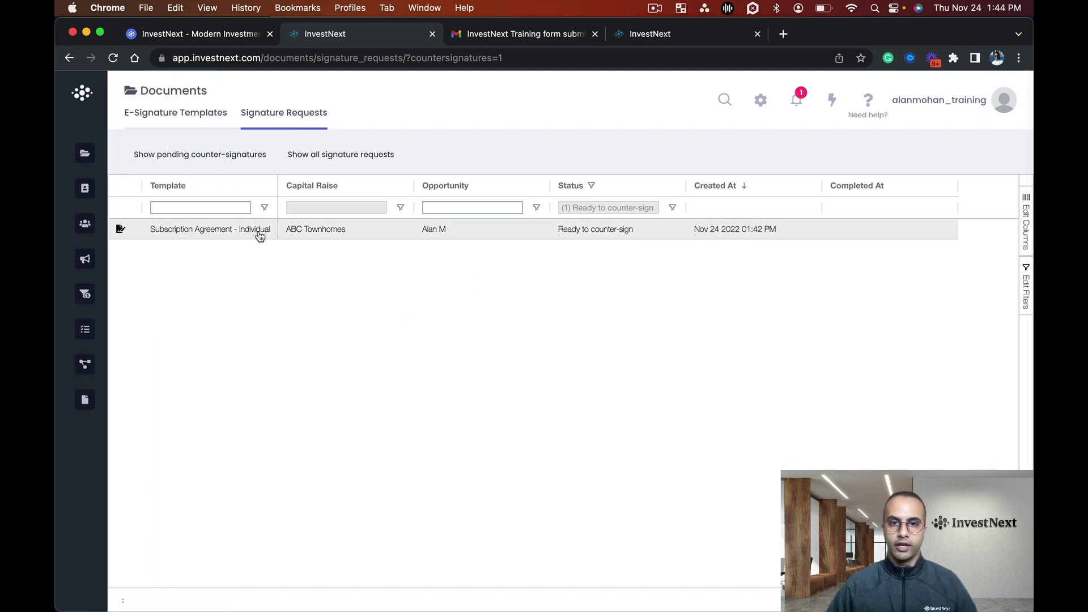
{"action": "left_click", "coordinate": [484, 232]}
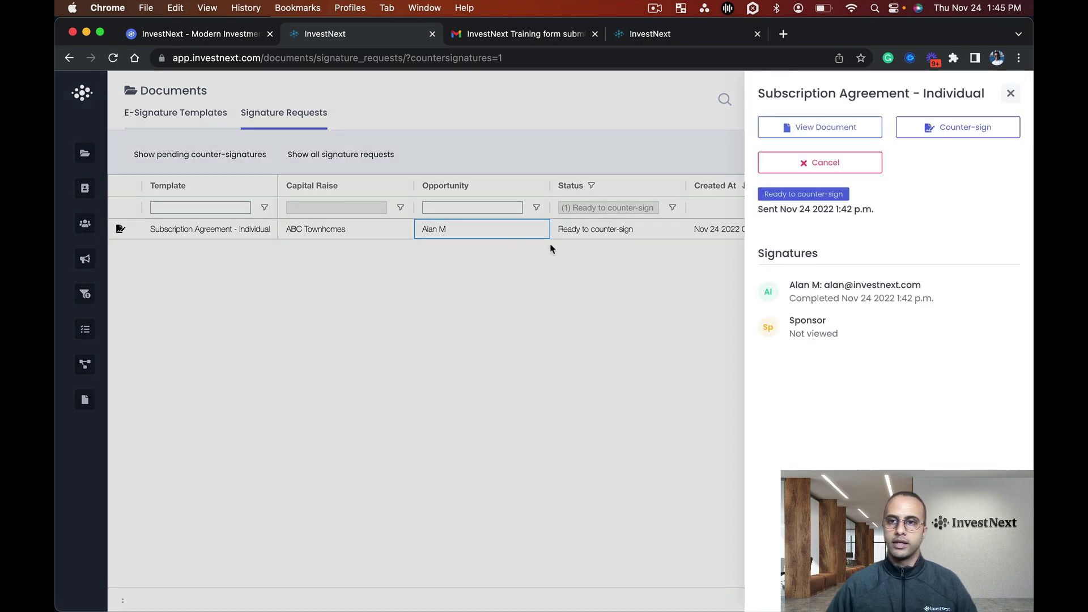
Countersign the ABC Townhomes subscription agreement with a typed Sponsor signature and agree to sign.
{"action": "left_click", "coordinate": [948, 132]}
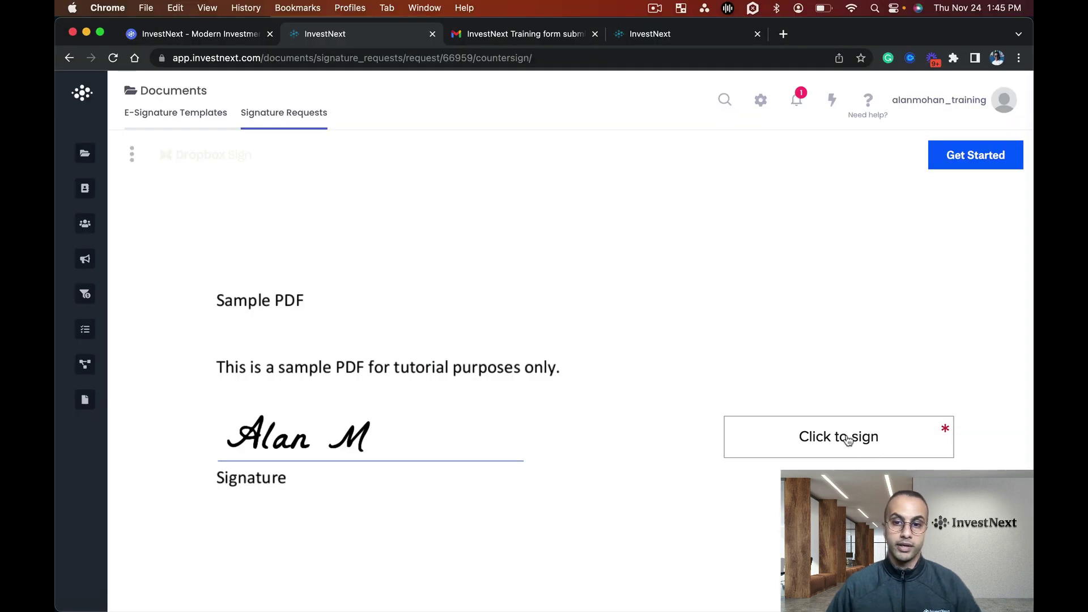
{"action": "left_click", "coordinate": [841, 420]}
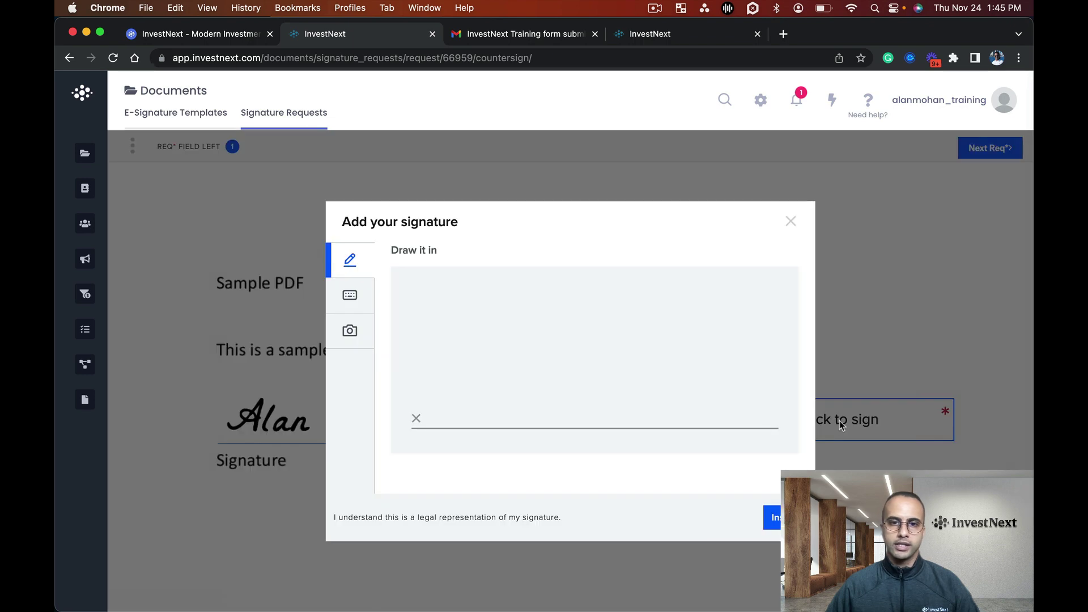
{"action": "left_click", "coordinate": [354, 299]}
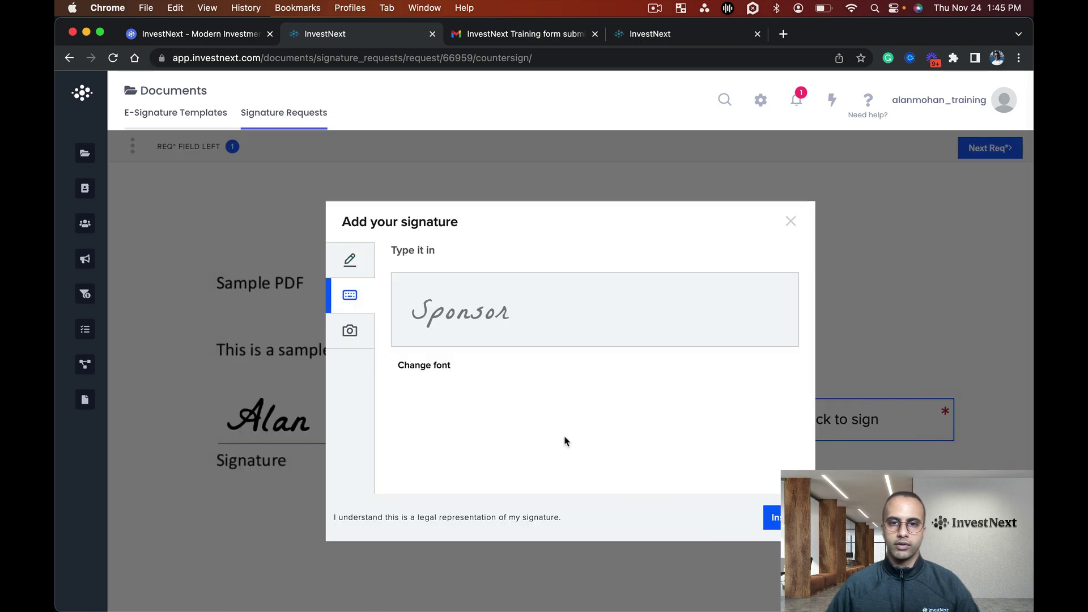
{"action": "left_click", "coordinate": [770, 516]}
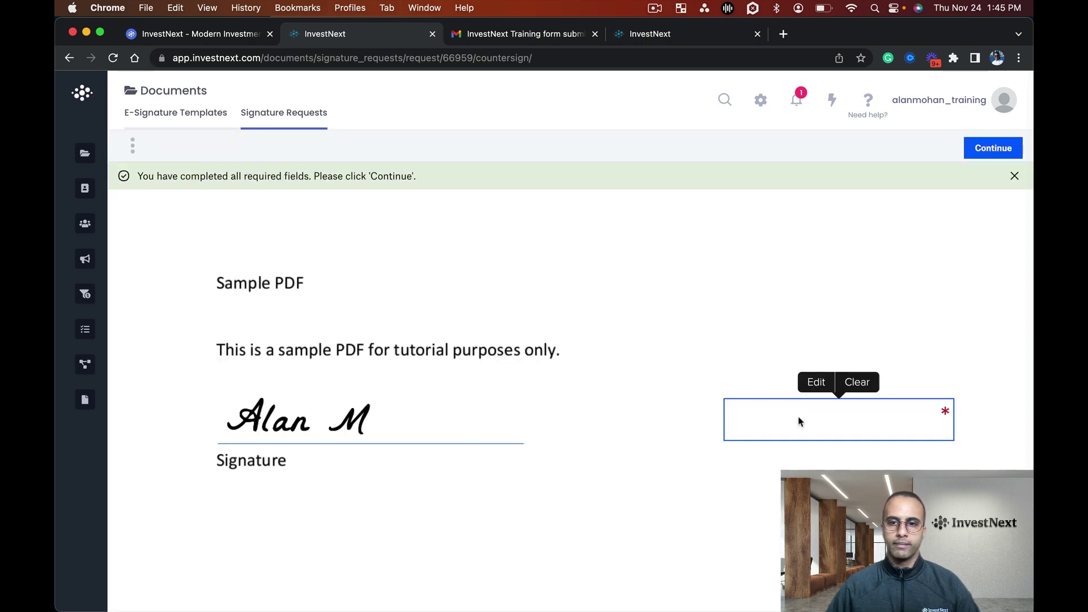
{"action": "left_click", "coordinate": [990, 151]}
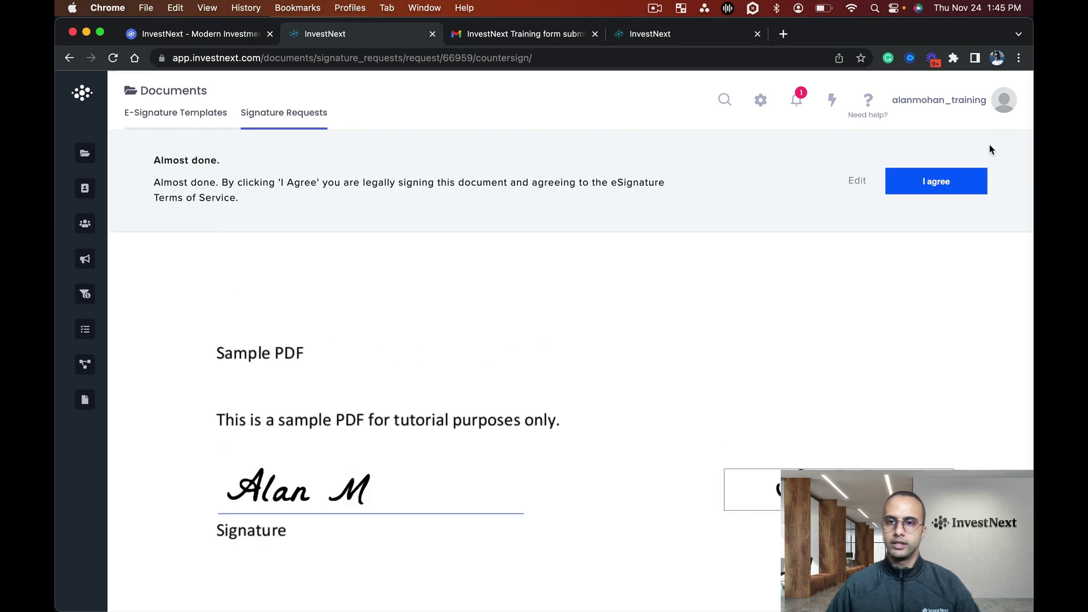
{"action": "left_click", "coordinate": [921, 178]}
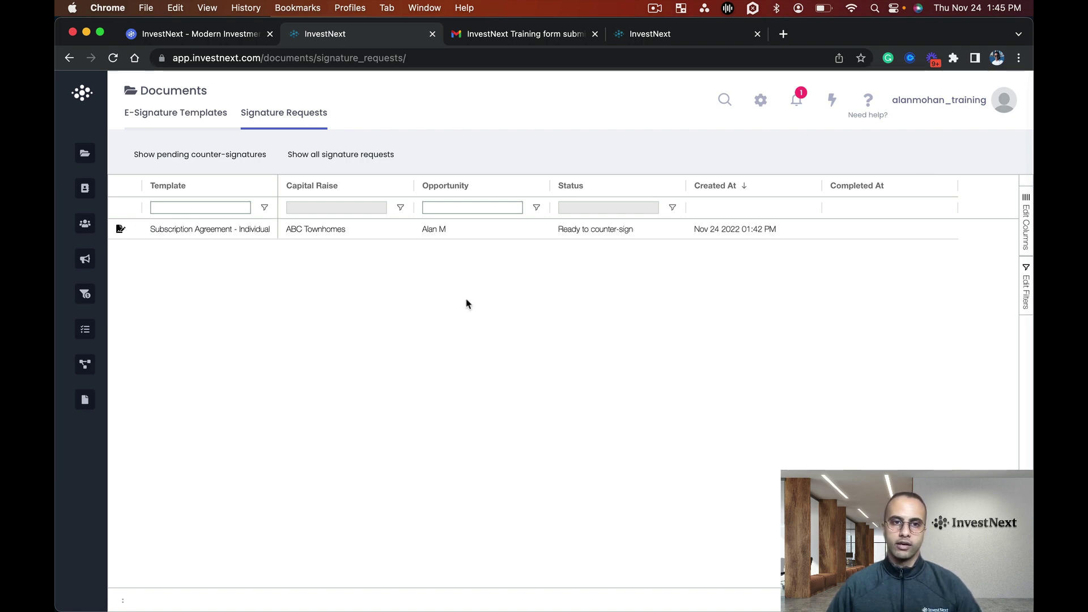
Check the notifications for pending counter-signatures, then refresh the signature requests list.
{"action": "left_click", "coordinate": [800, 104]}
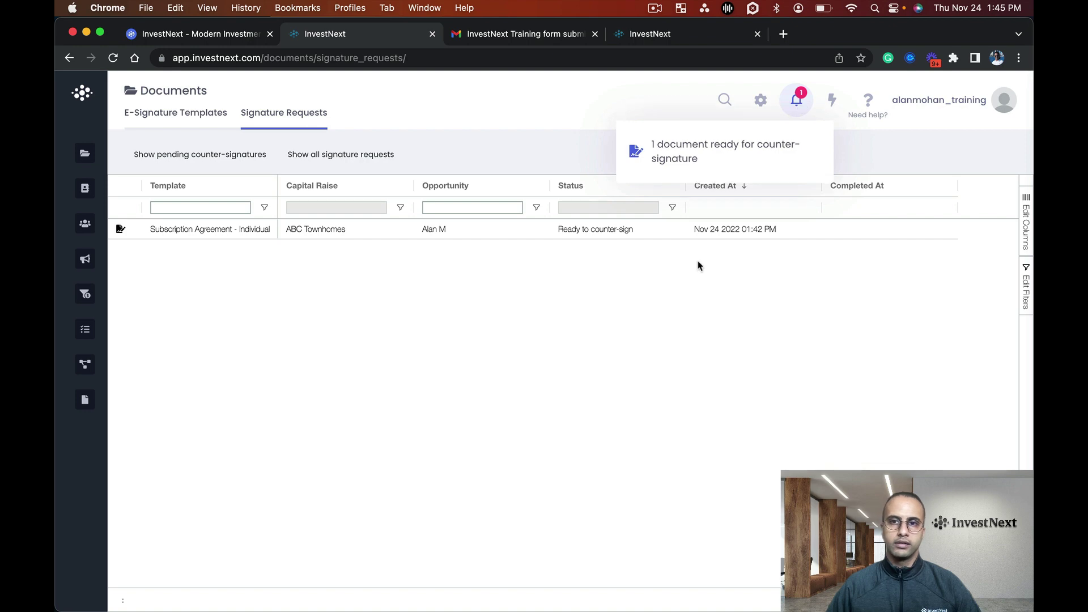
{"action": "left_click", "coordinate": [711, 270]}
{"action": "left_click", "coordinate": [111, 59]}
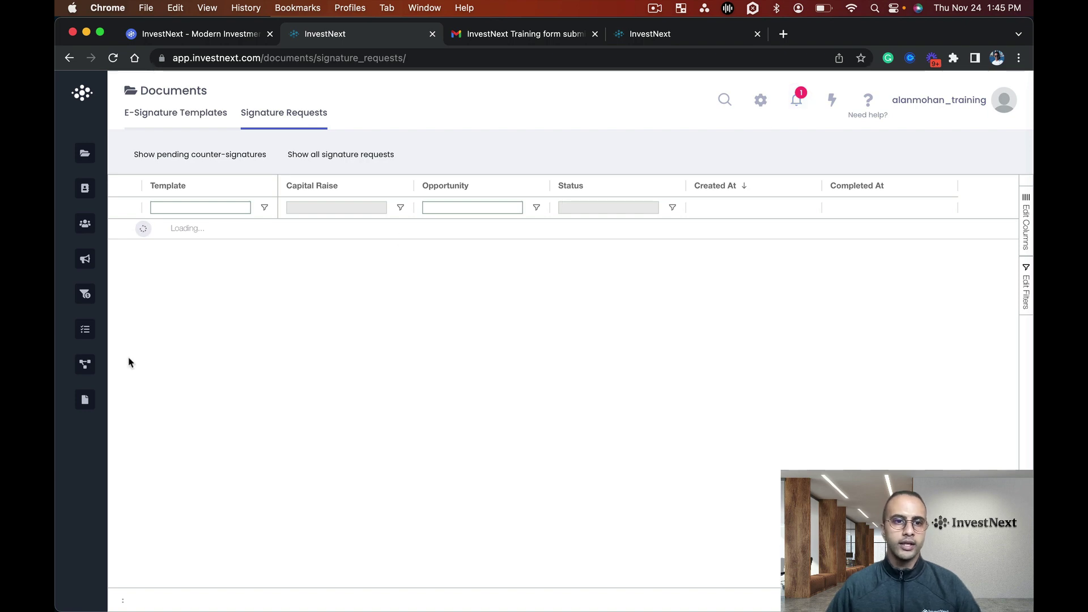
Go to Fundraising > Capital Raises to see ABC Townhomes at $30,000 of its $1,500,000 target.
{"action": "mouse_move", "coordinate": [99, 314]}
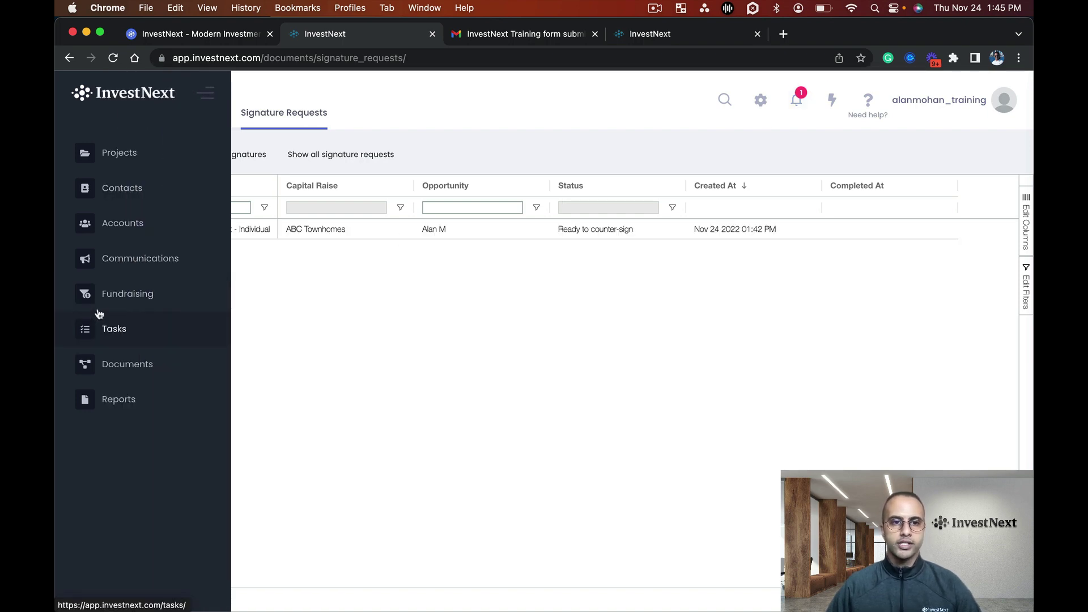
{"action": "left_click", "coordinate": [137, 298]}
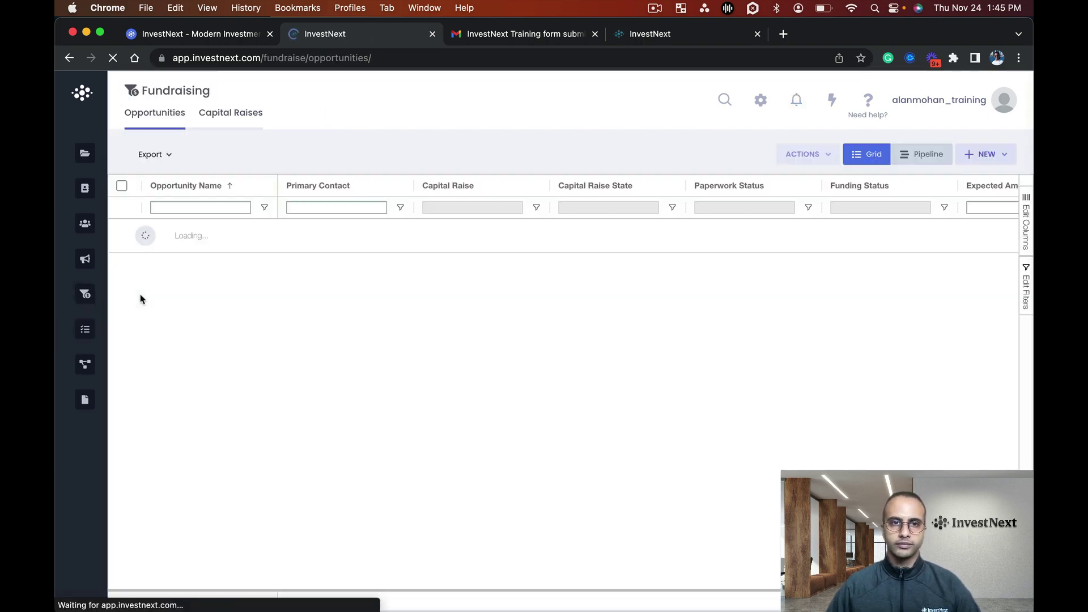
{"action": "left_click", "coordinate": [235, 124]}
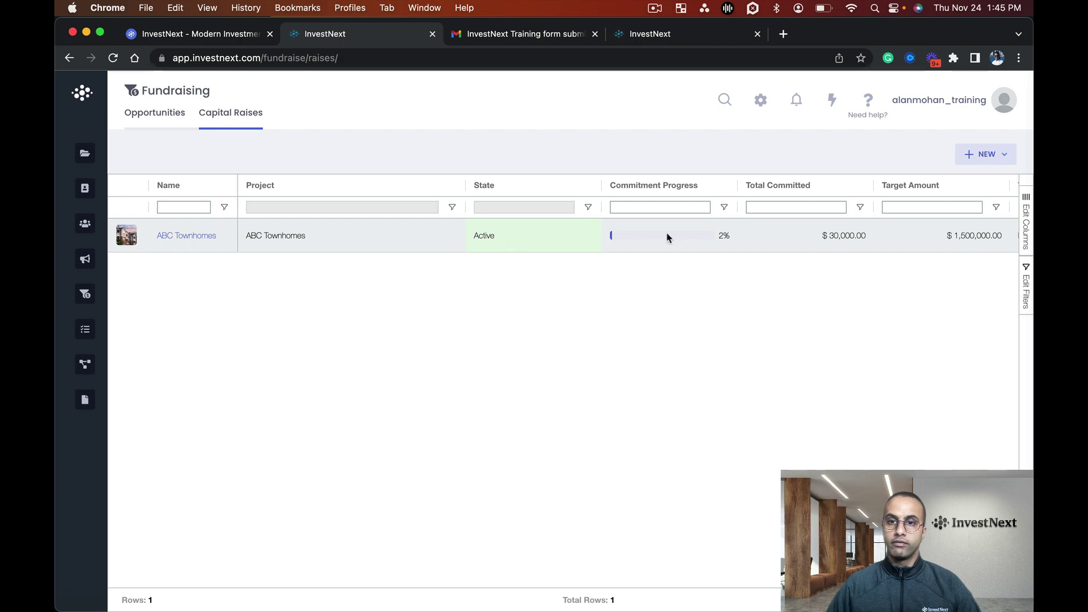
{"action": "scroll", "coordinate": [663, 243], "scroll_direction": "right", "scroll_amount": 3}
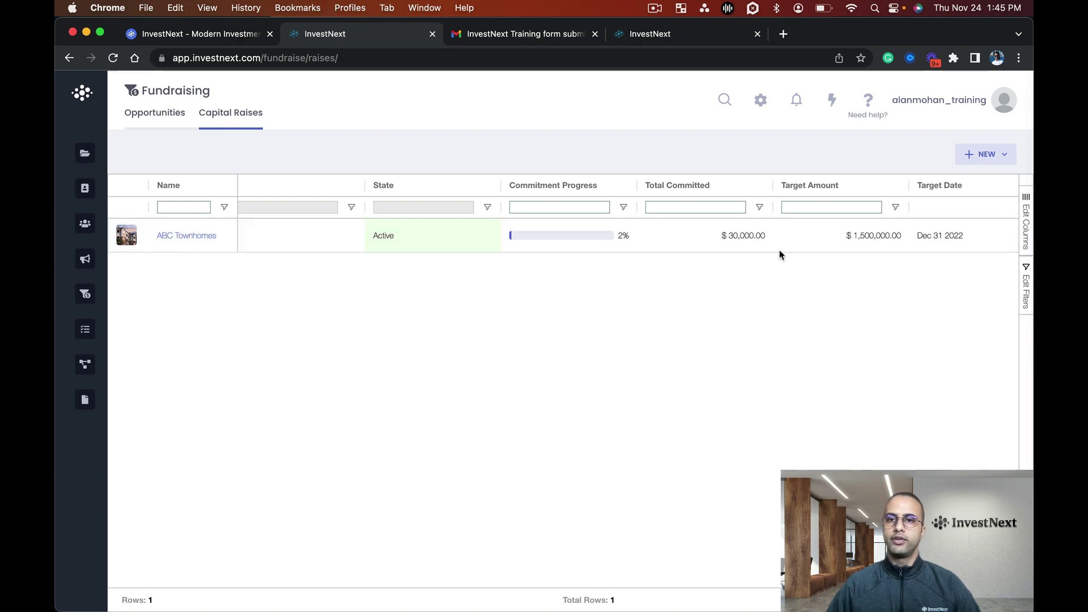
{"action": "scroll", "coordinate": [718, 241], "scroll_direction": "left", "scroll_amount": 3}
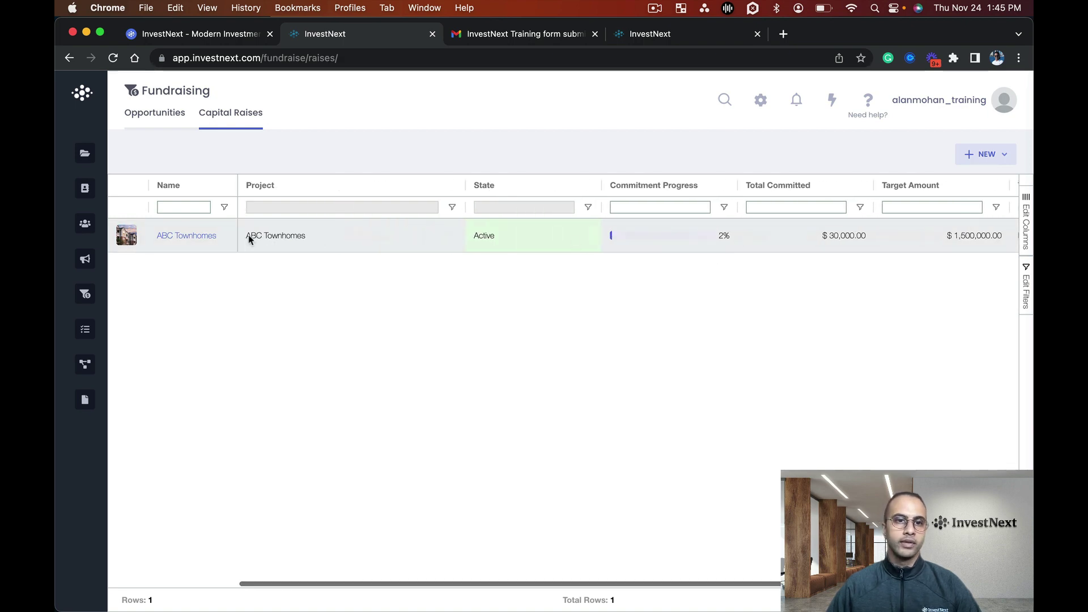
Open the investor's $30,000 ABC Townhomes opportunity, view its commitment, and note the Paperwork Complete stage.
{"action": "left_click", "coordinate": [203, 242]}
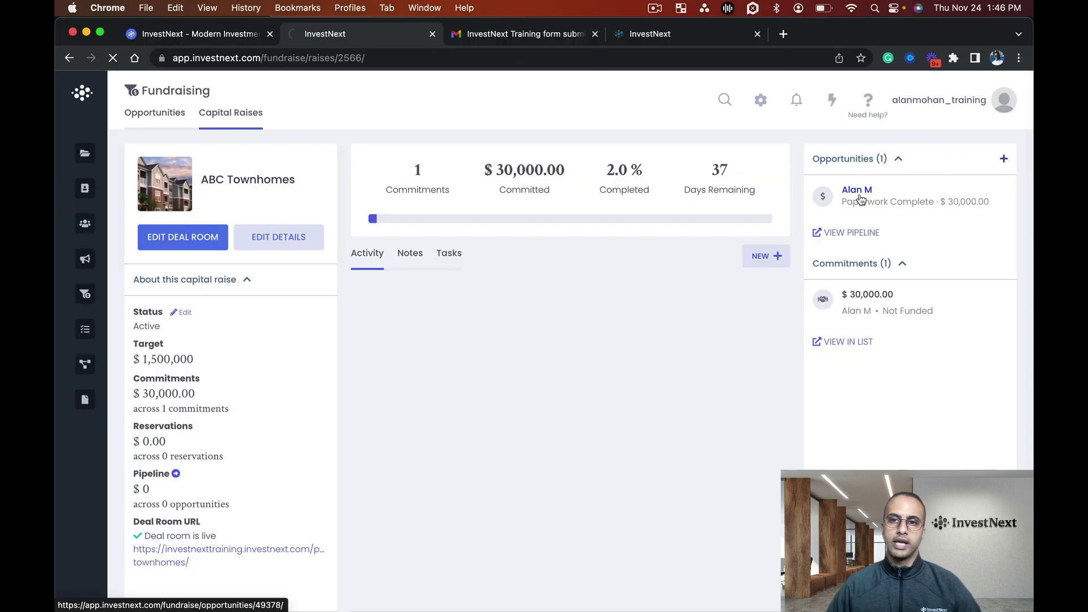
{"action": "left_click", "coordinate": [867, 194]}
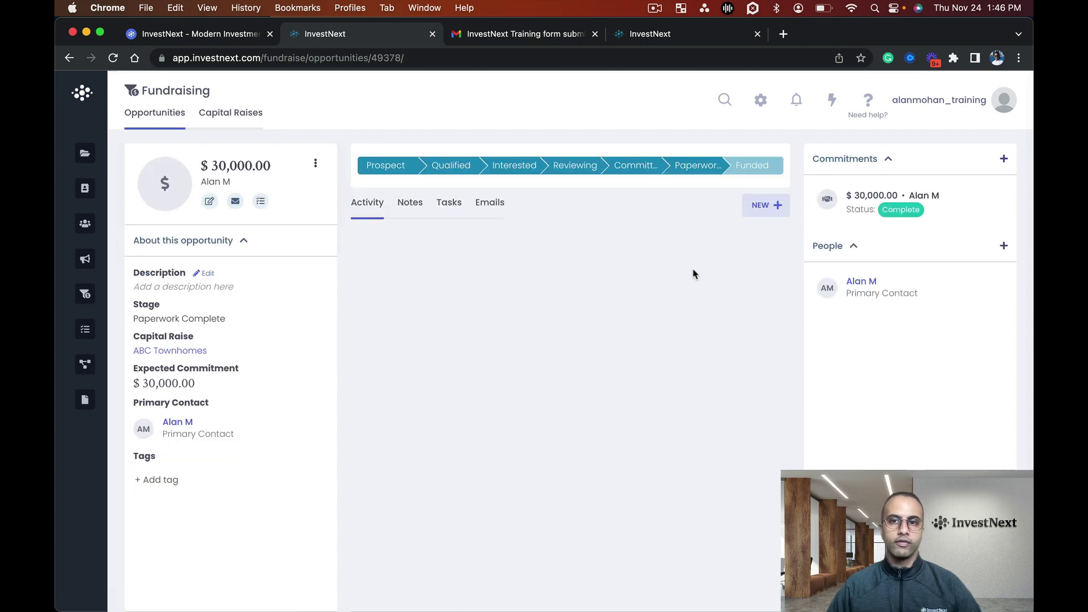
{"action": "left_click", "coordinate": [940, 221]}
{"action": "left_click", "coordinate": [603, 310]}
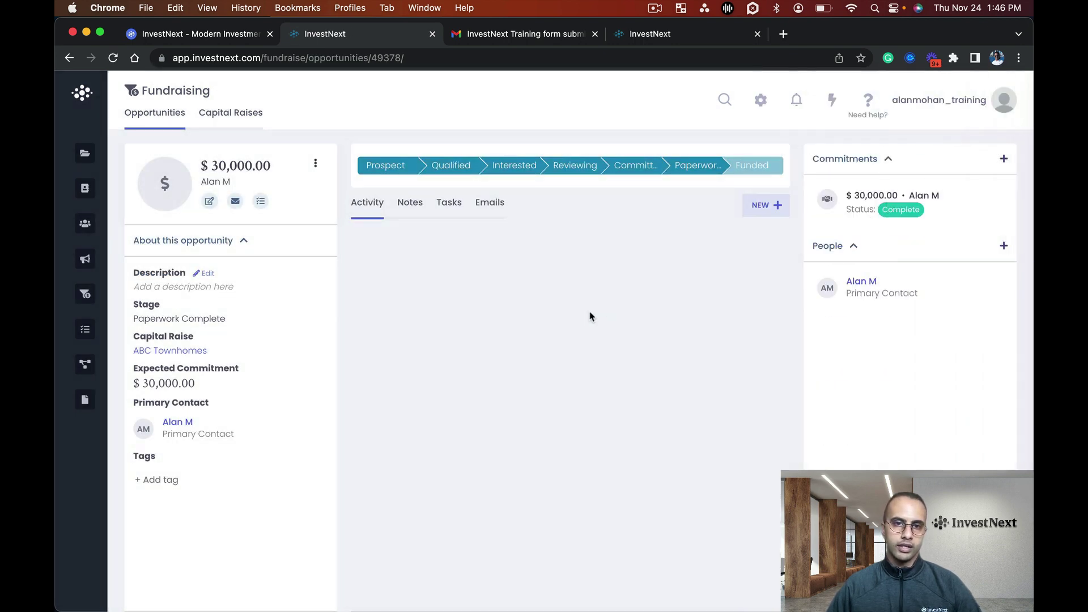
{"action": "mouse_move", "coordinate": [189, 444]}
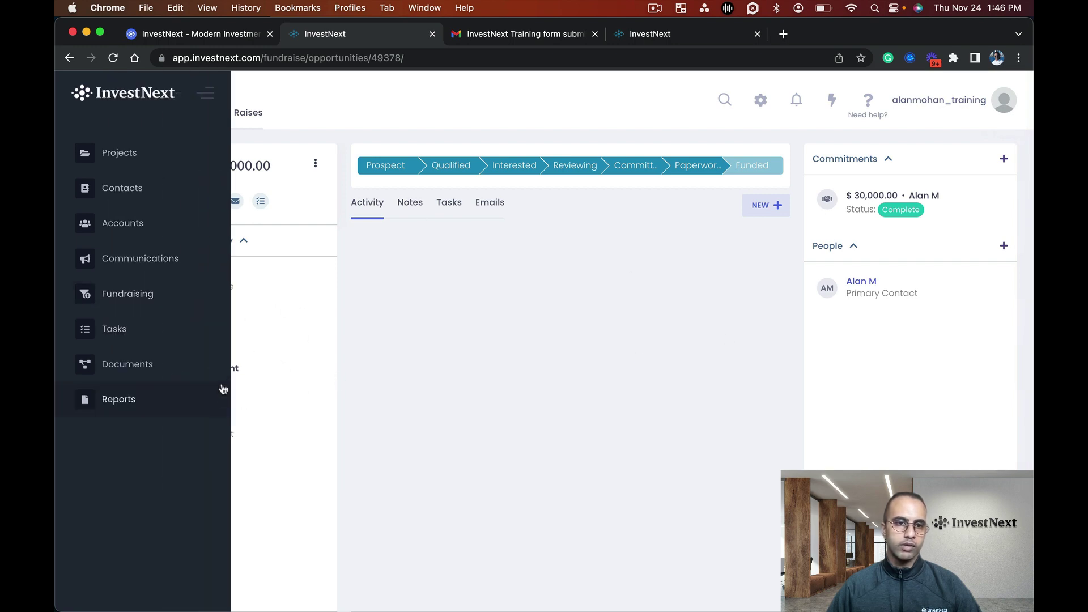
{"action": "left_click_drag", "start_coordinate": [139, 318], "coordinate": [230, 321]}
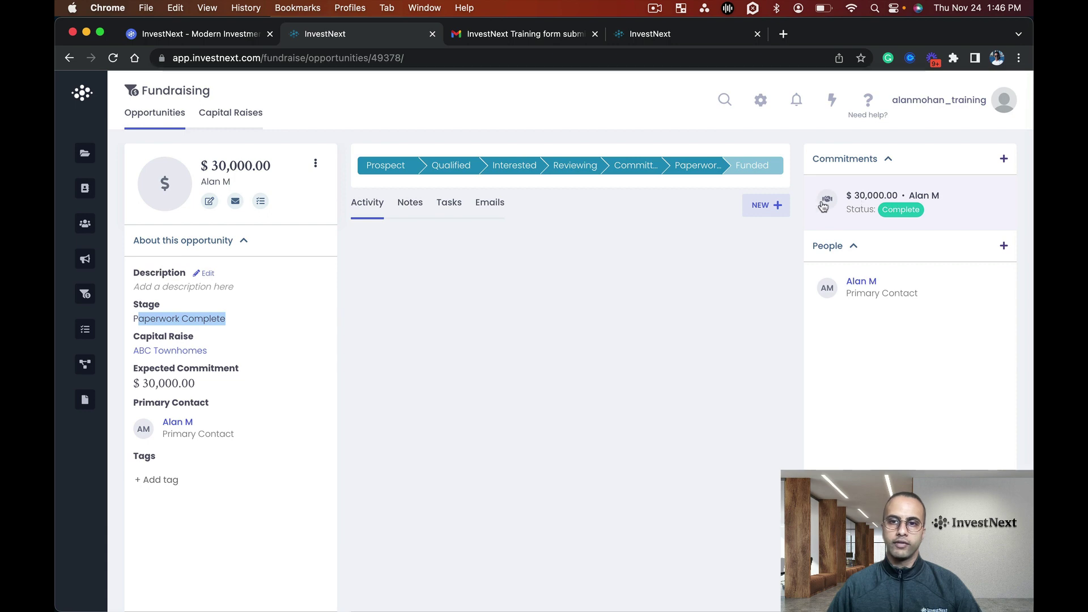
{"action": "left_click", "coordinate": [927, 205]}
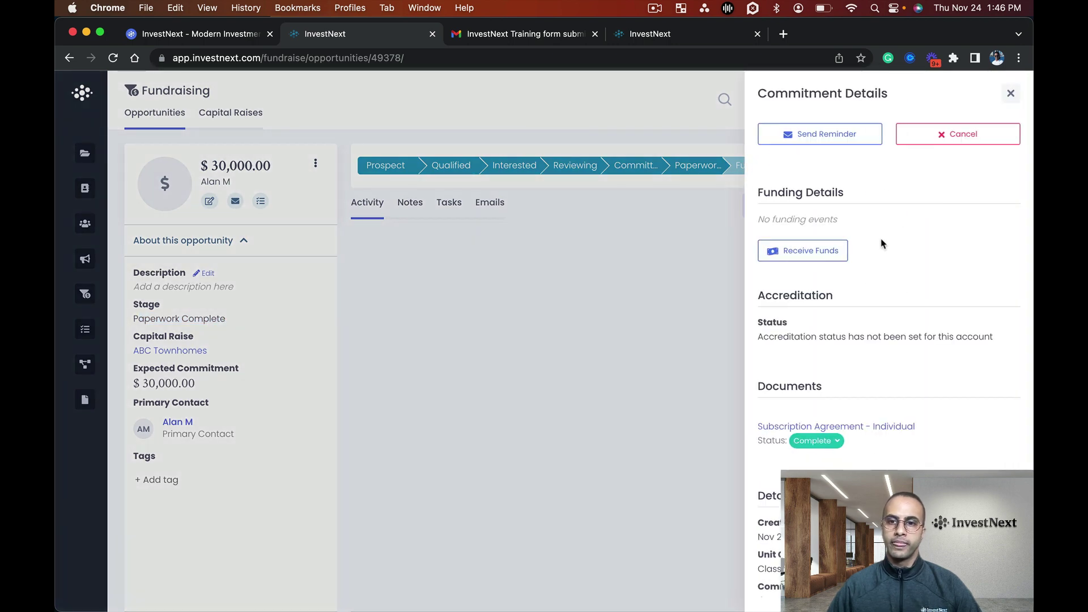
{"action": "scroll", "coordinate": [888, 292], "scroll_direction": "down", "scroll_amount": 3}
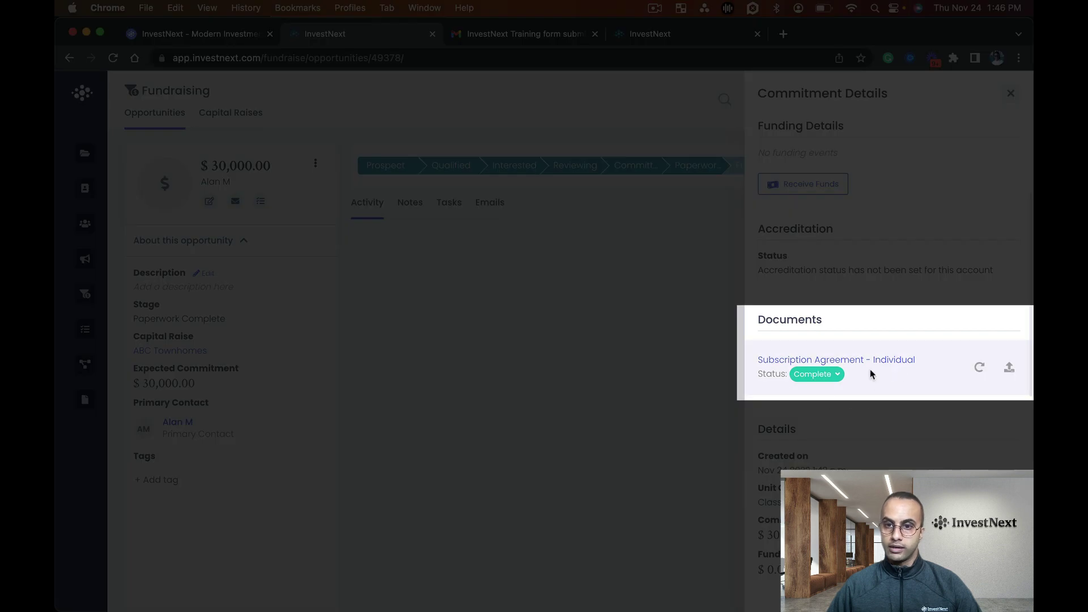
{"action": "scroll", "coordinate": [833, 357], "scroll_direction": "up", "scroll_amount": 3}
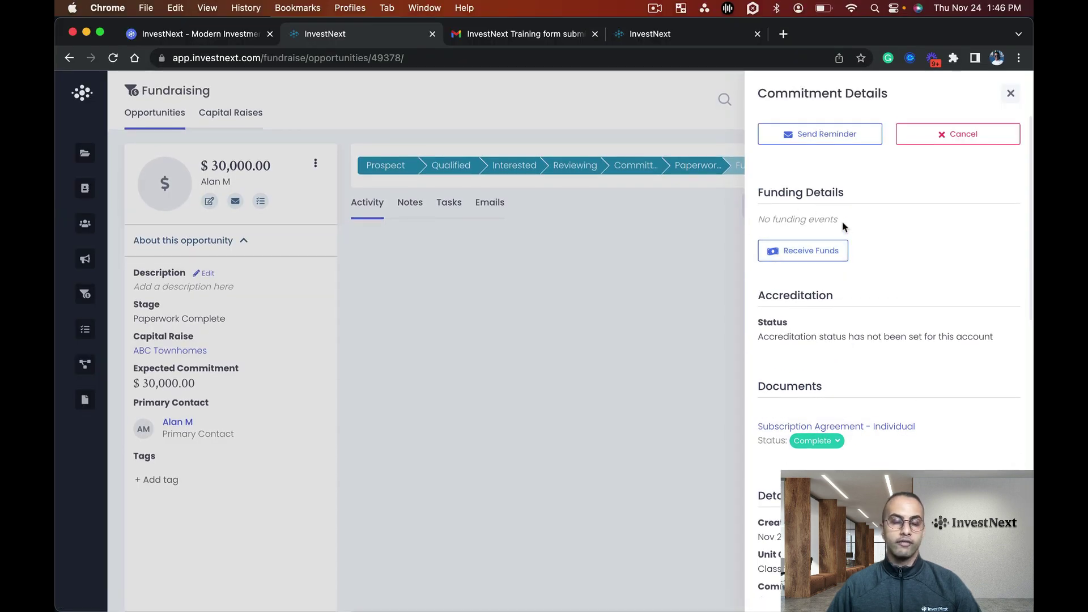
{"action": "left_click", "coordinate": [638, 249]}
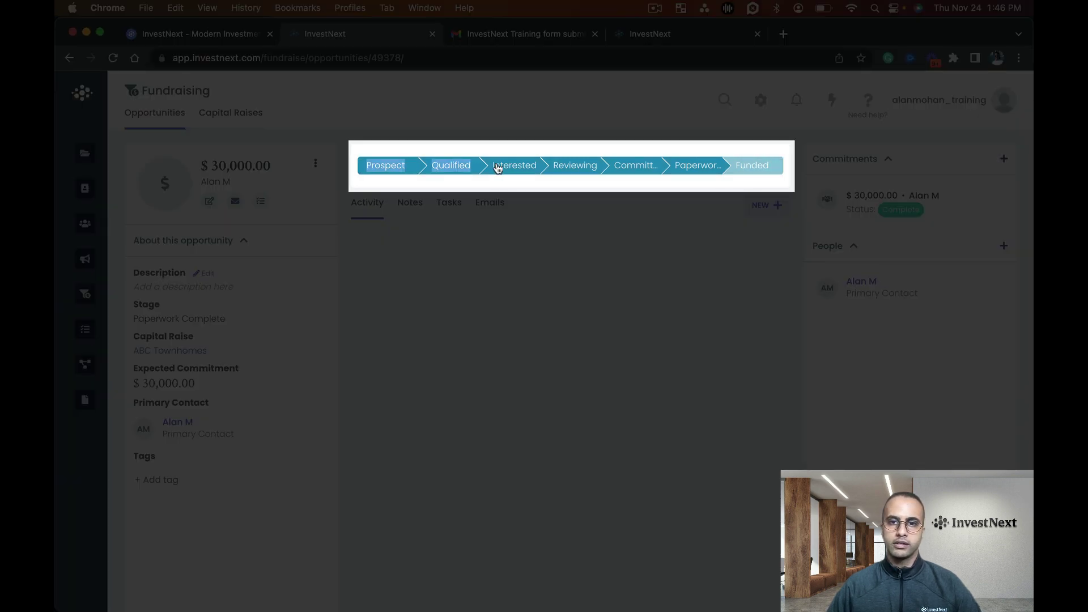
{"action": "left_click", "coordinate": [941, 210]}
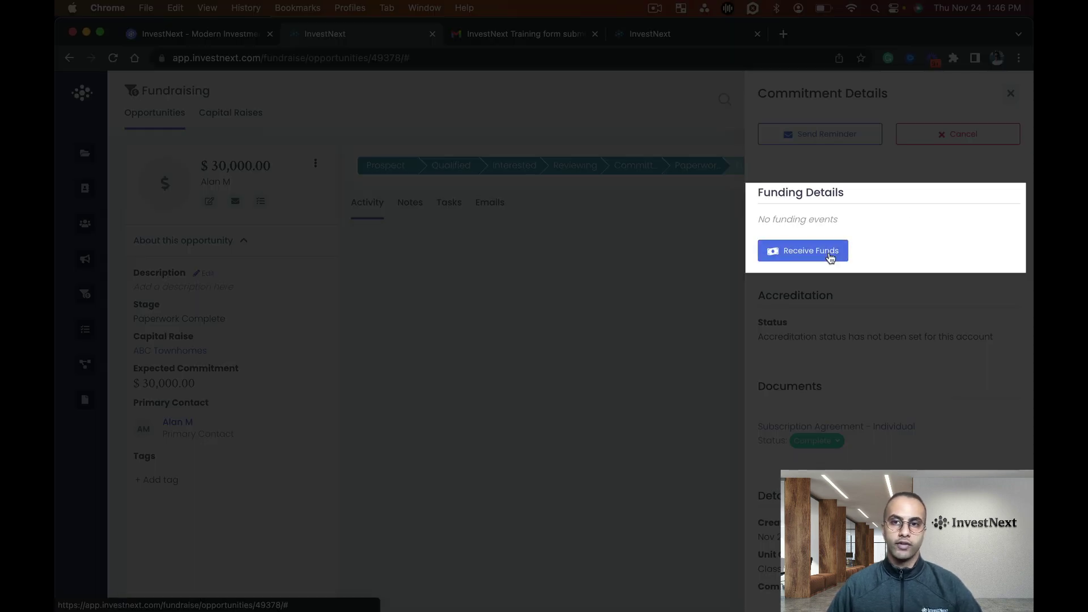
Record the $30,000 investment received on 11/24/2022 and review its Manual Entry funding details.
{"action": "left_click", "coordinate": [832, 261]}
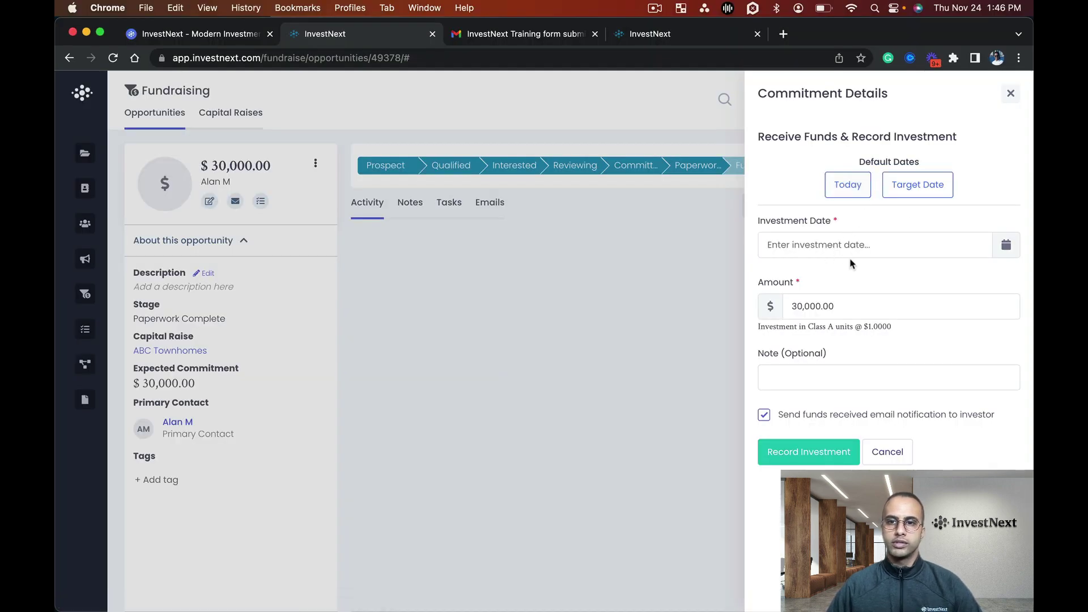
{"action": "left_click", "coordinate": [856, 247]}
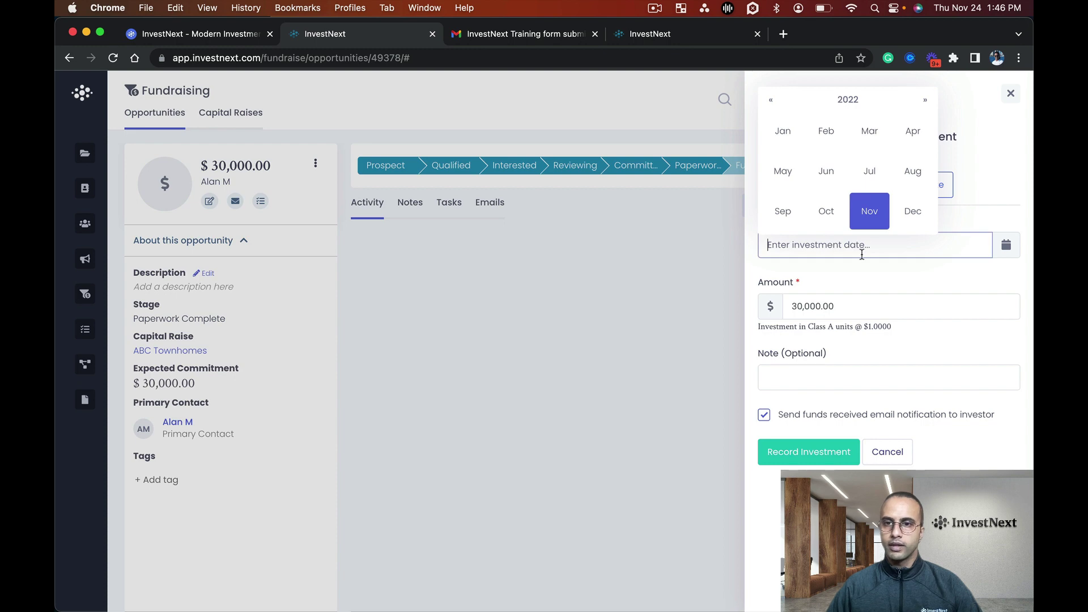
{"action": "left_click", "coordinate": [878, 213]}
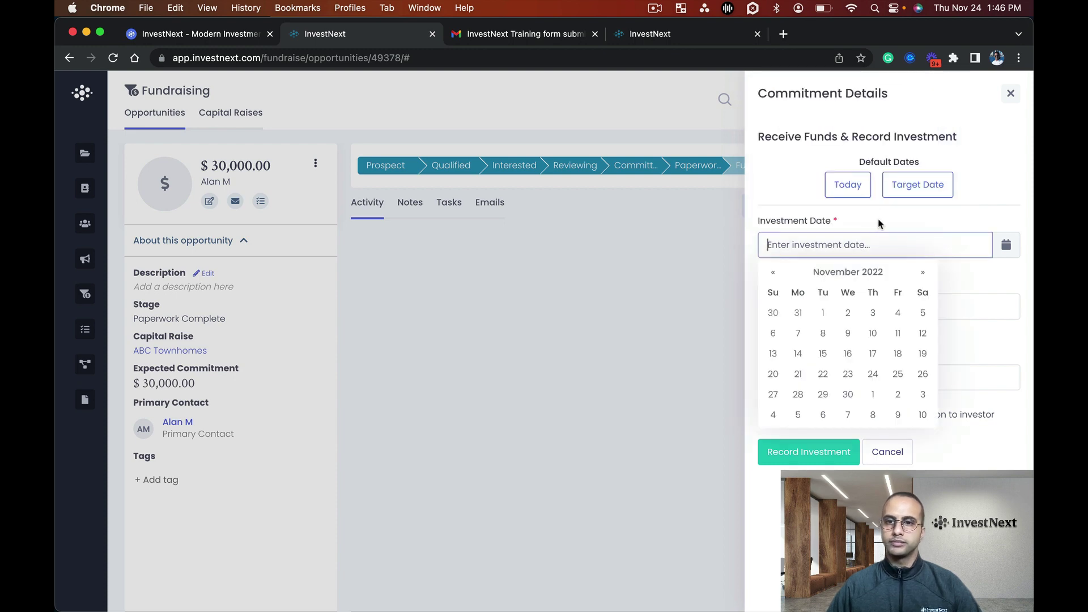
{"action": "left_click", "coordinate": [873, 374]}
{"action": "left_click", "coordinate": [979, 282]}
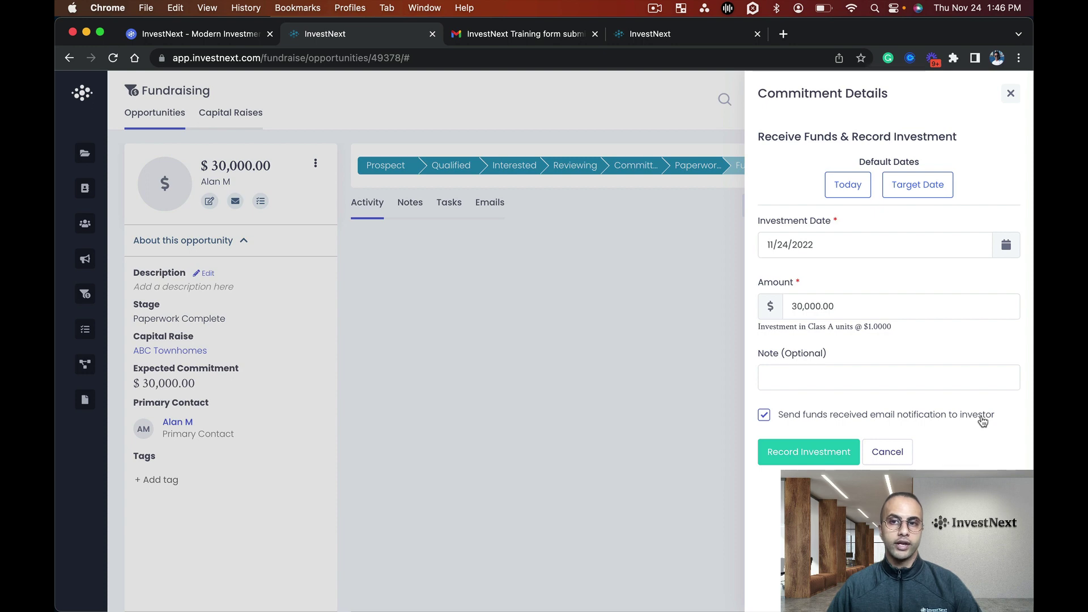
{"action": "left_click", "coordinate": [836, 452]}
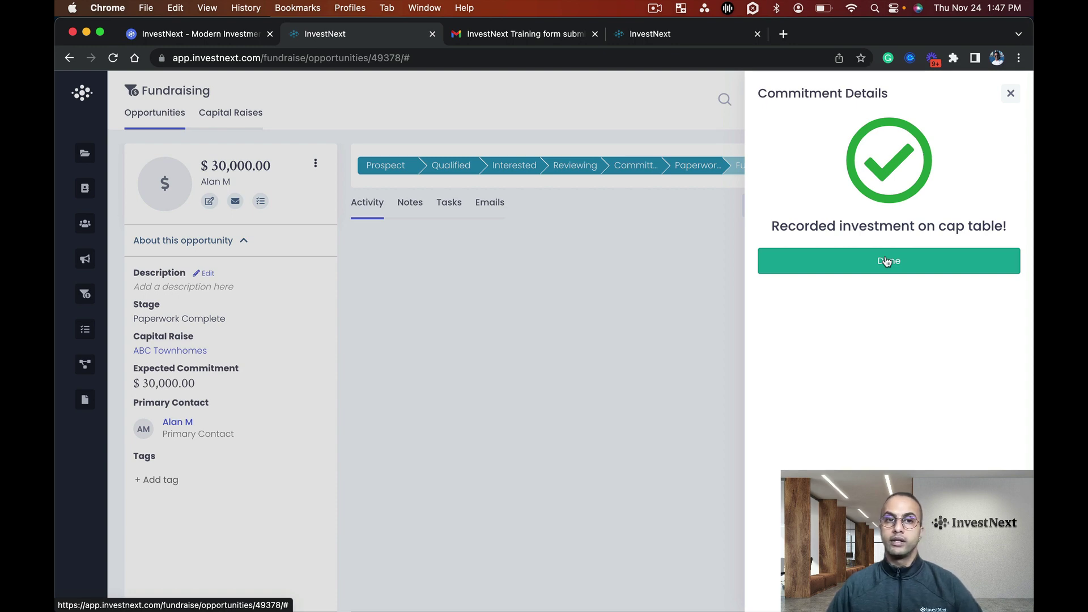
{"action": "left_click", "coordinate": [887, 261]}
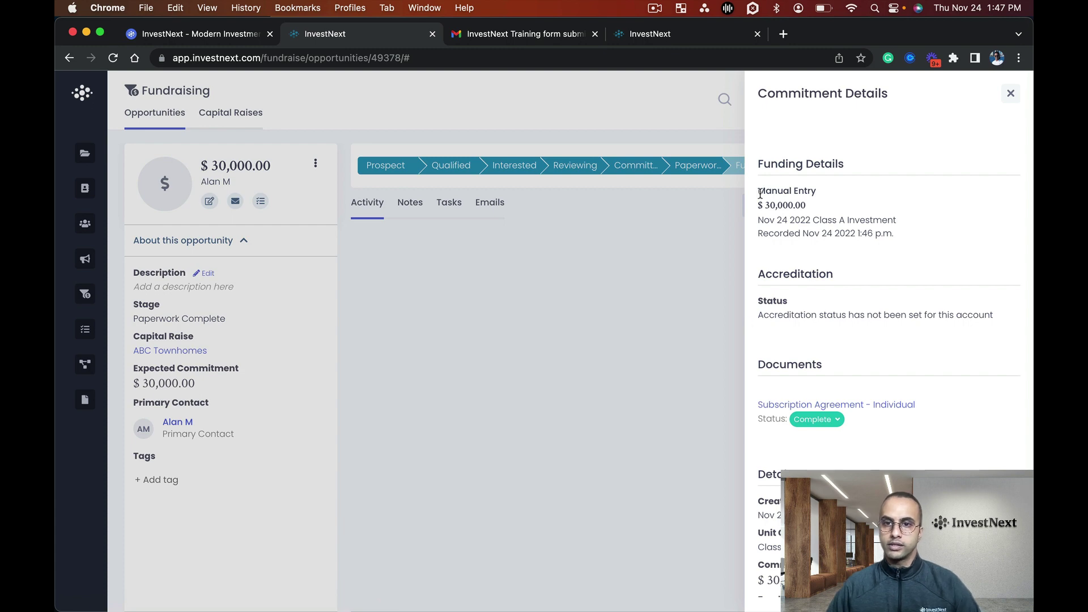
{"action": "left_click_drag", "start_coordinate": [758, 192], "coordinate": [844, 200]}
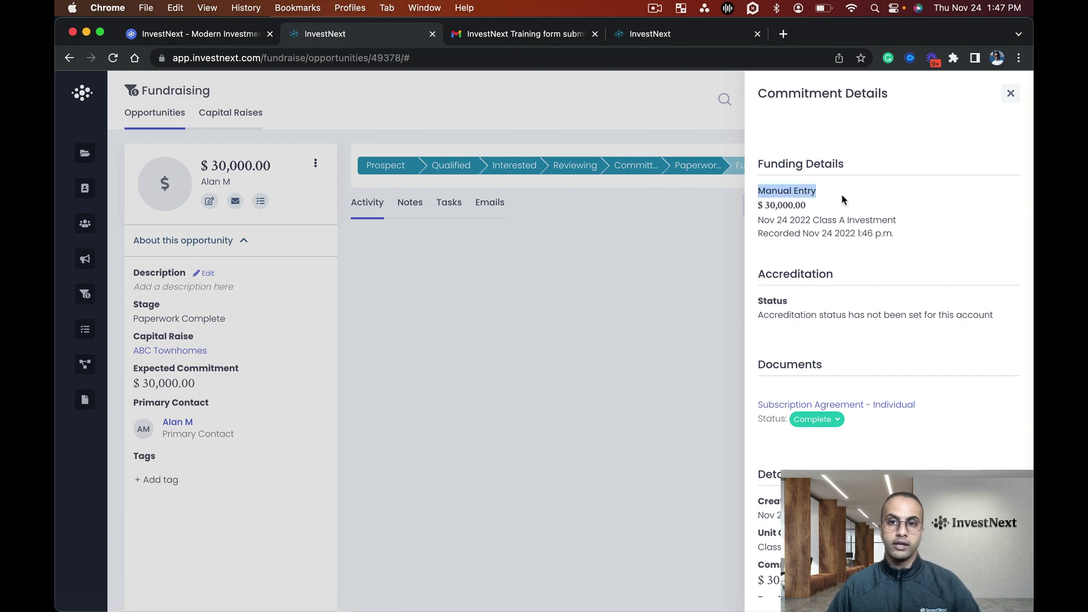
{"action": "left_click_drag", "start_coordinate": [901, 234], "coordinate": [761, 206]}
Reload the opportunity, then open the ABC Townhomes project's Positions showing the $30,000 Class A balance.
{"action": "left_click", "coordinate": [579, 319]}
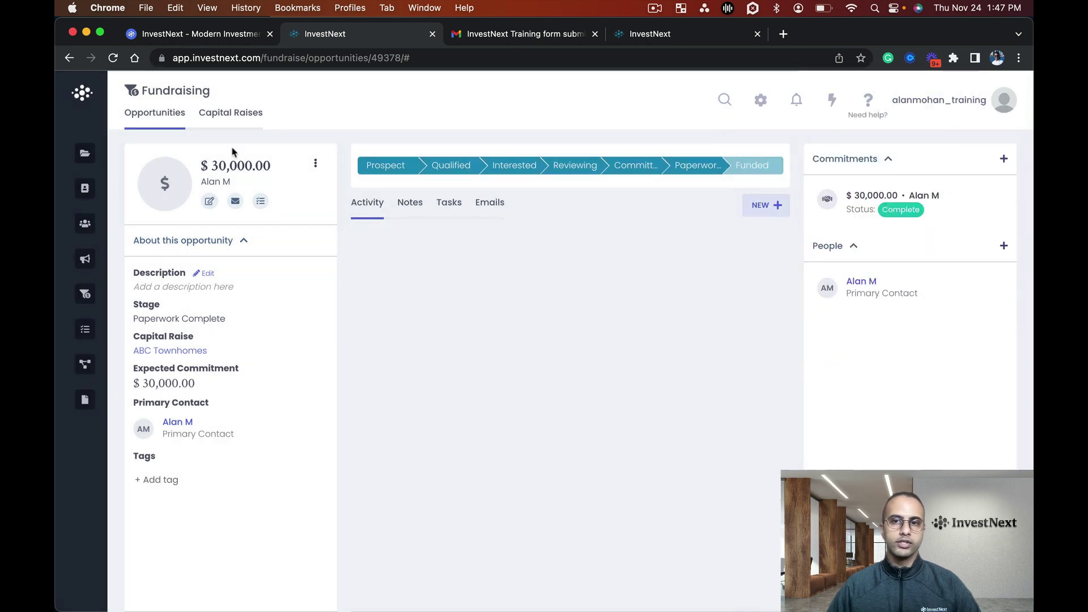
{"action": "left_click", "coordinate": [112, 59]}
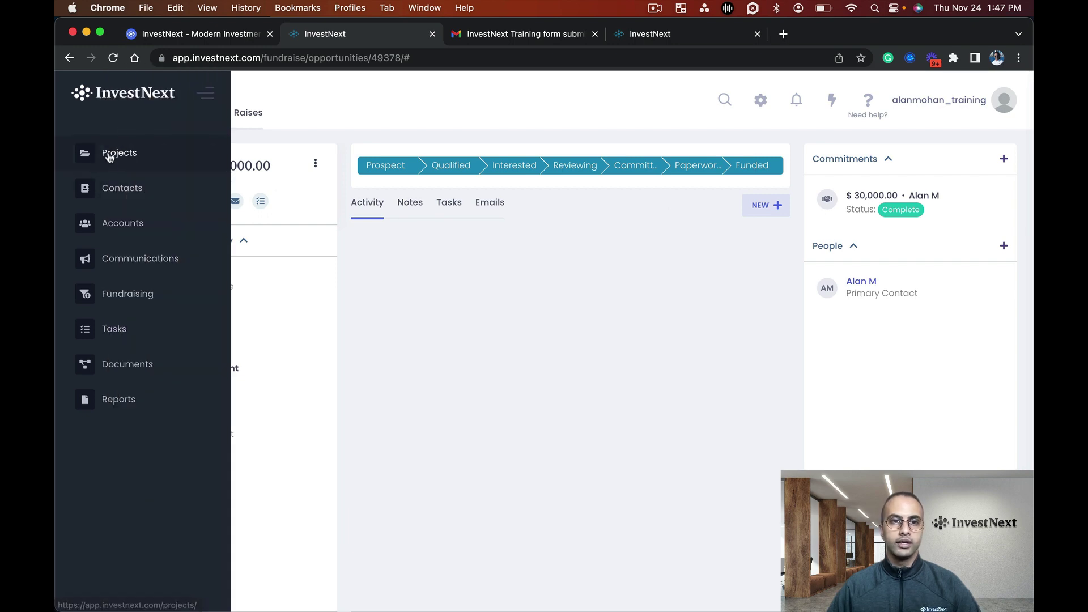
{"action": "left_click", "coordinate": [109, 157]}
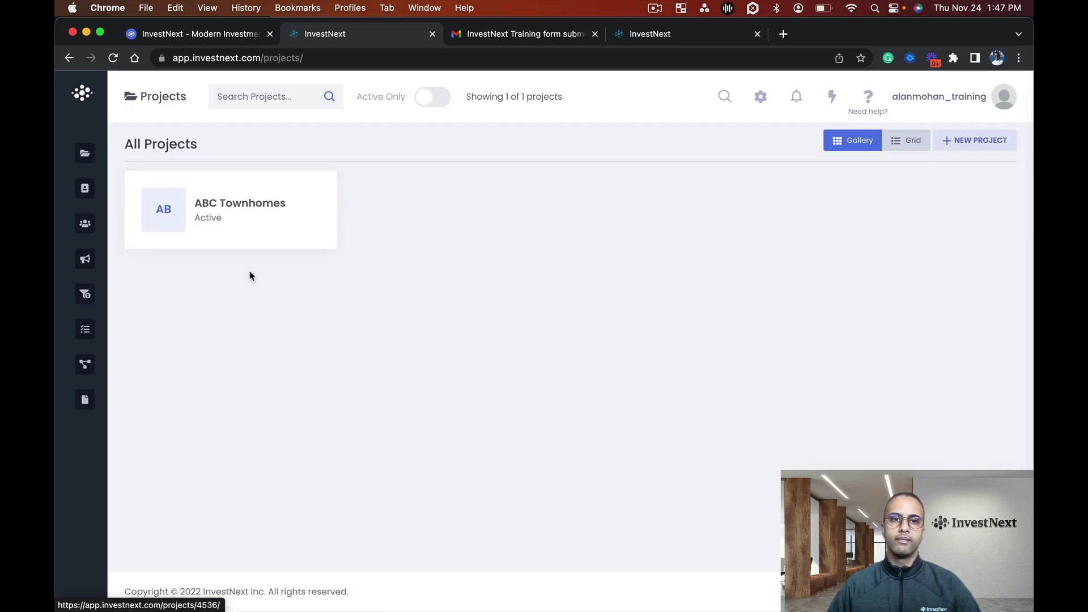
{"action": "left_click", "coordinate": [264, 217]}
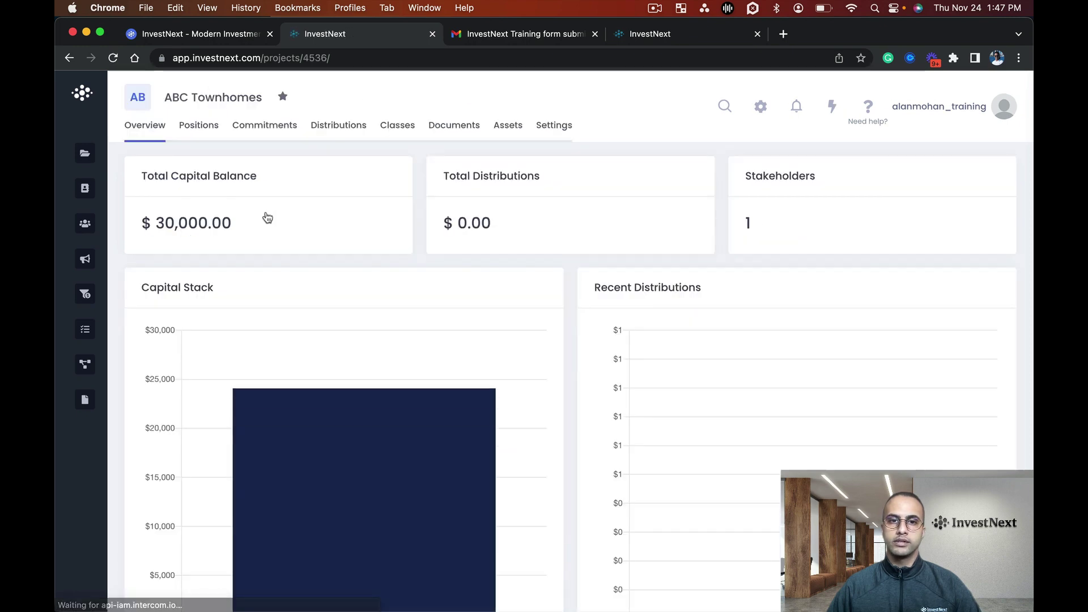
{"action": "left_click", "coordinate": [205, 130]}
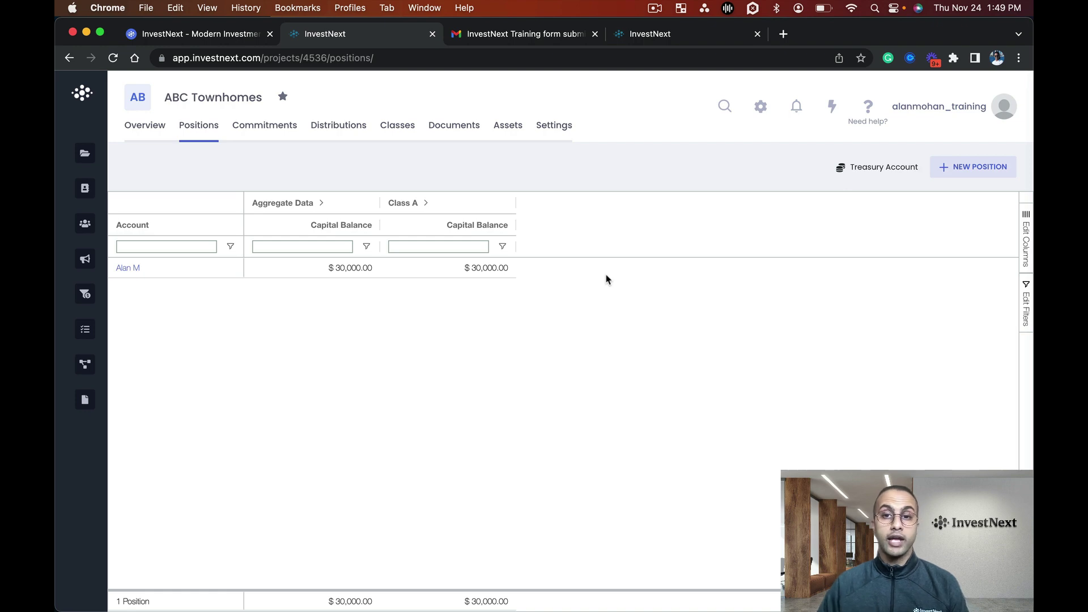
Visit Settings > Investor Portal and view the submitted forms under Communications > Forms.
{"action": "left_click", "coordinate": [761, 108]}
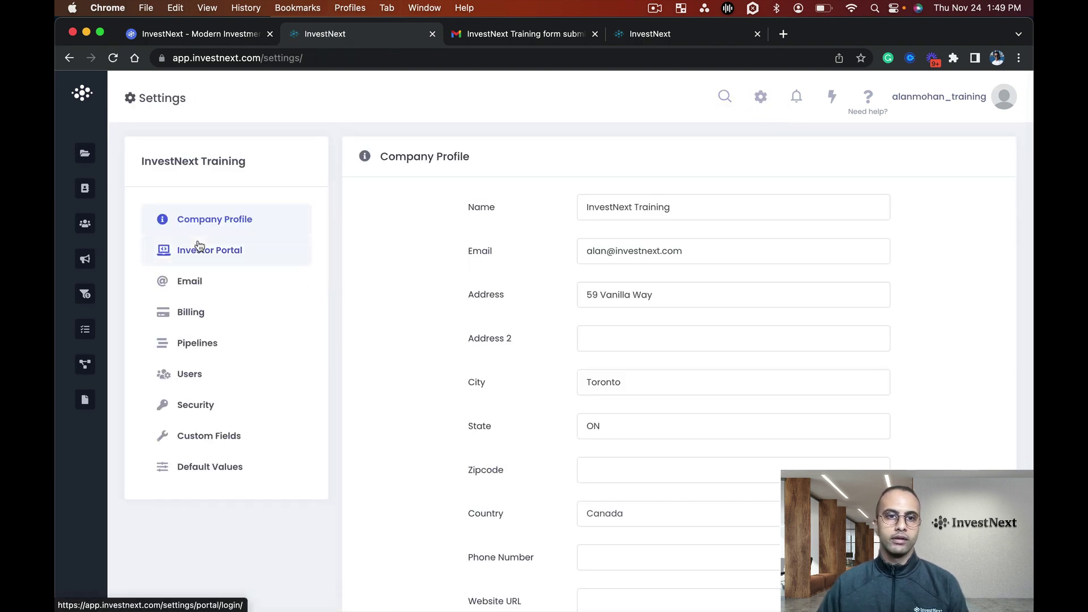
{"action": "left_click", "coordinate": [198, 250]}
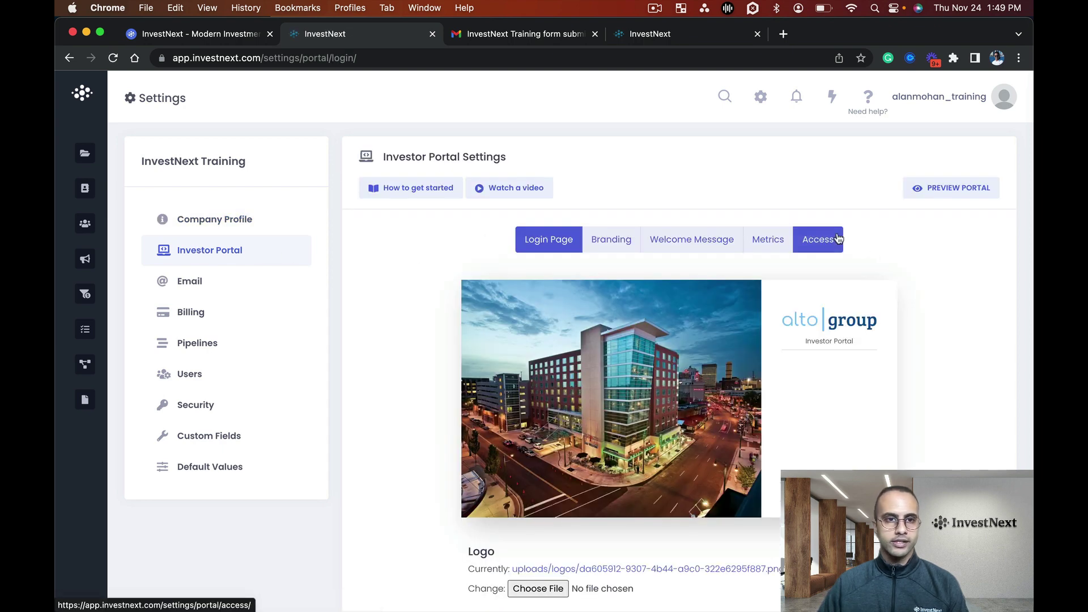
{"action": "scroll", "coordinate": [61, 309], "scroll_direction": "down", "scroll_amount": 3}
{"action": "mouse_move", "coordinate": [114, 292]}
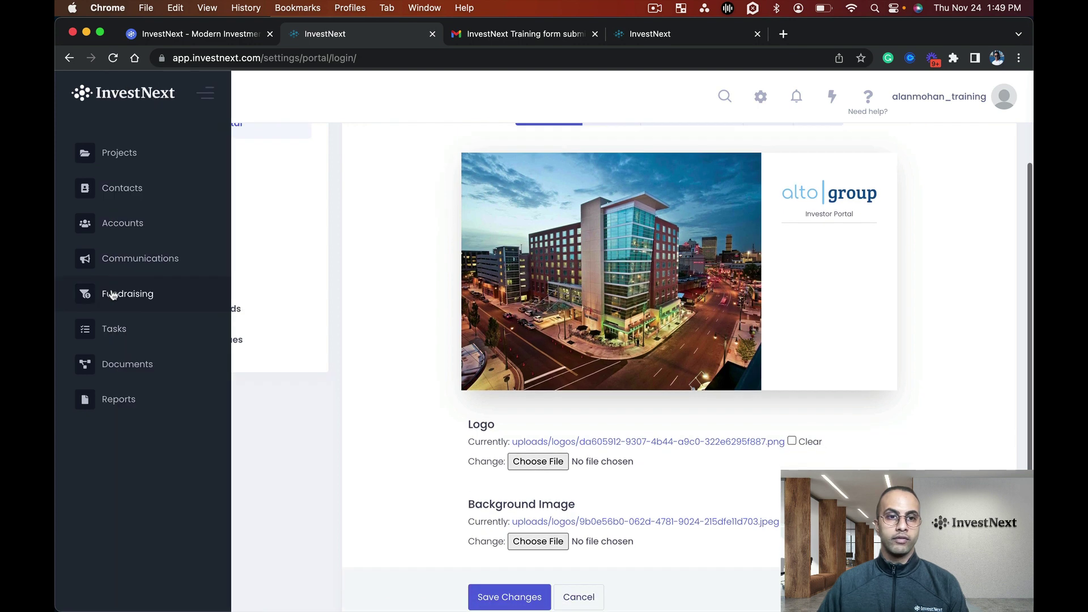
{"action": "left_click", "coordinate": [126, 259]}
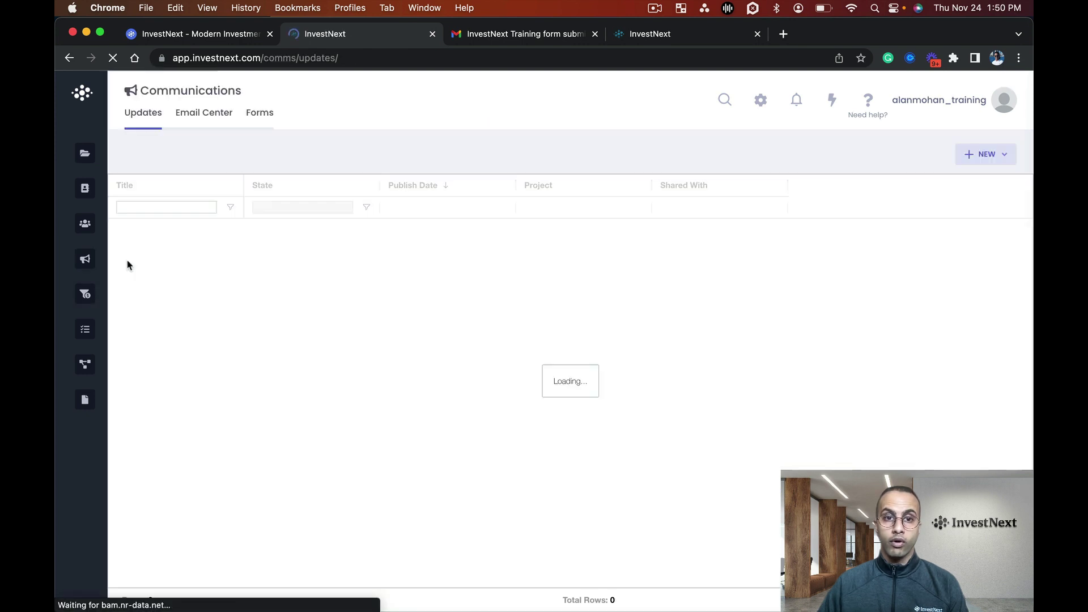
{"action": "left_click", "coordinate": [266, 118]}
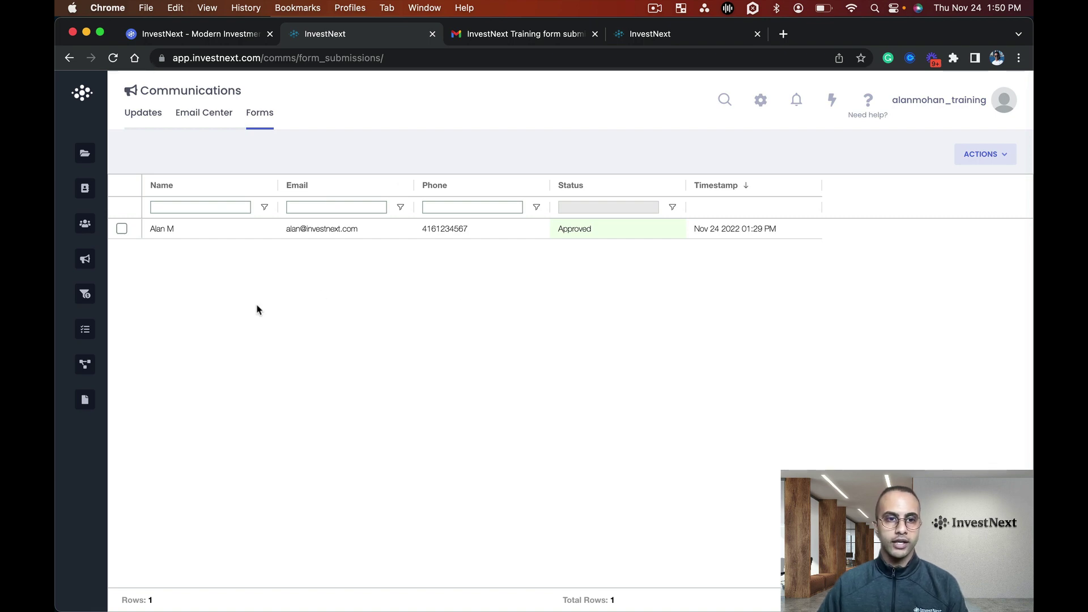
Return to Fundraising > Capital Raises showing ABC Townhomes with $30,000 committed toward $1,500,000.
{"action": "left_click", "coordinate": [117, 294]}
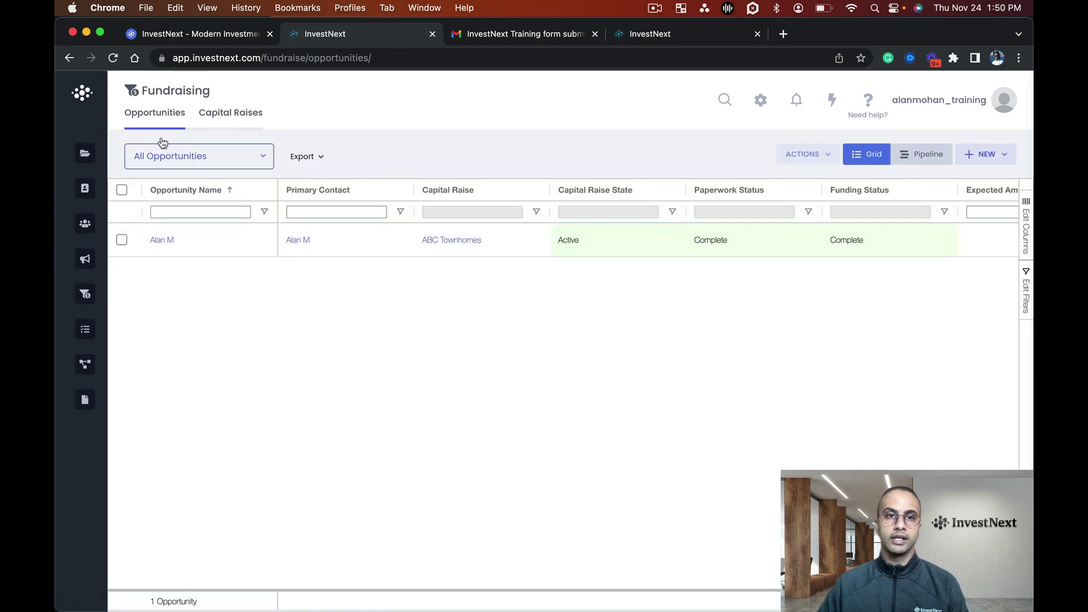
{"action": "left_click", "coordinate": [224, 115]}
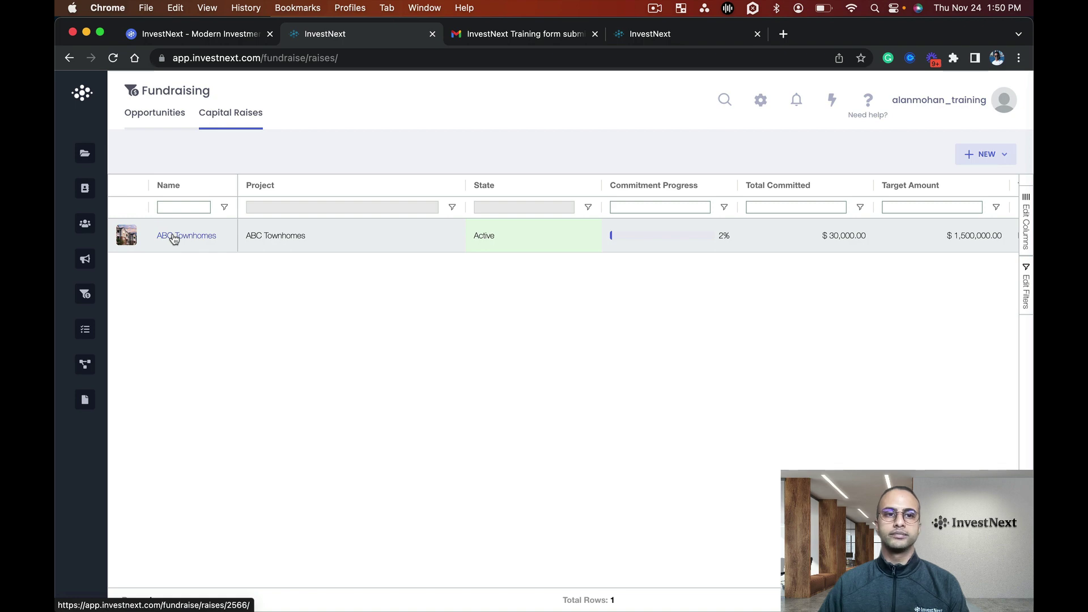
{"action": "mouse_move", "coordinate": [85, 294]}
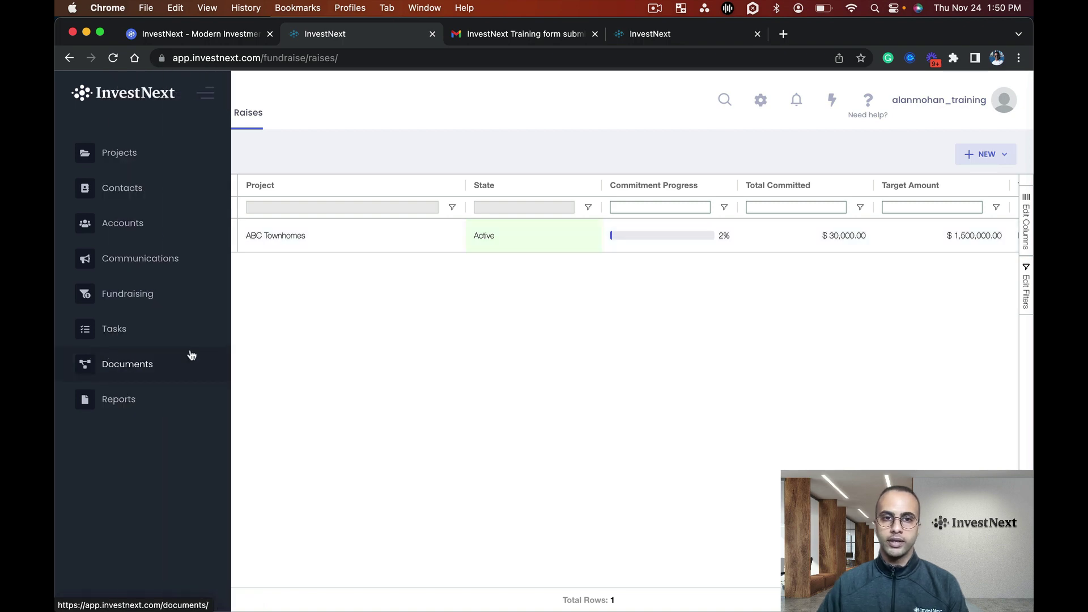
Open the ABC Townhomes capital raise detail page showing one $30,000 commitment at 2.0% completed.
{"action": "left_click", "coordinate": [170, 237]}
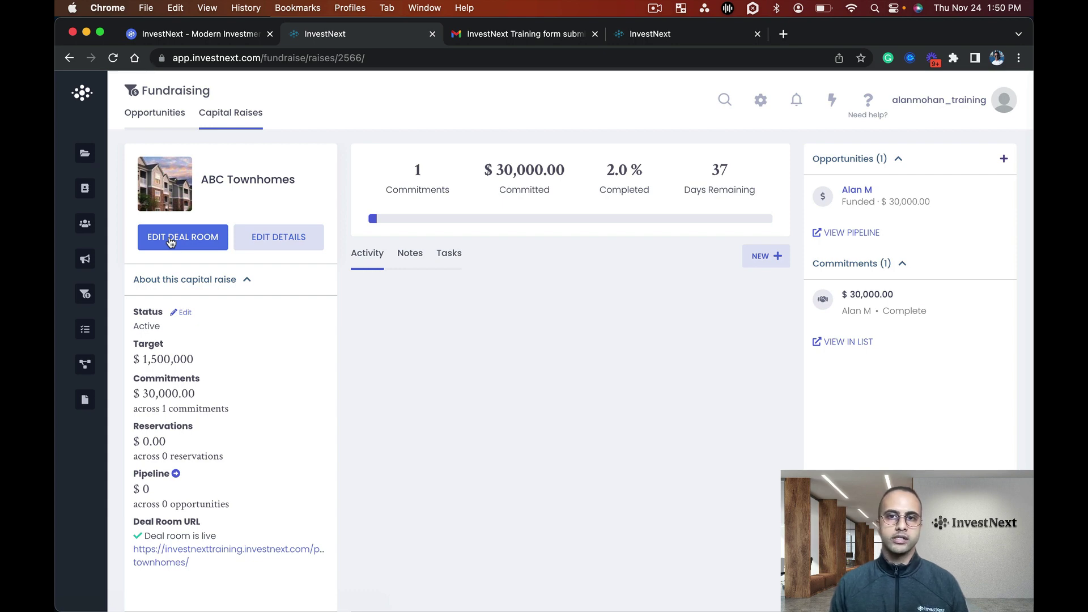
{"action": "left_click", "coordinate": [170, 242]}
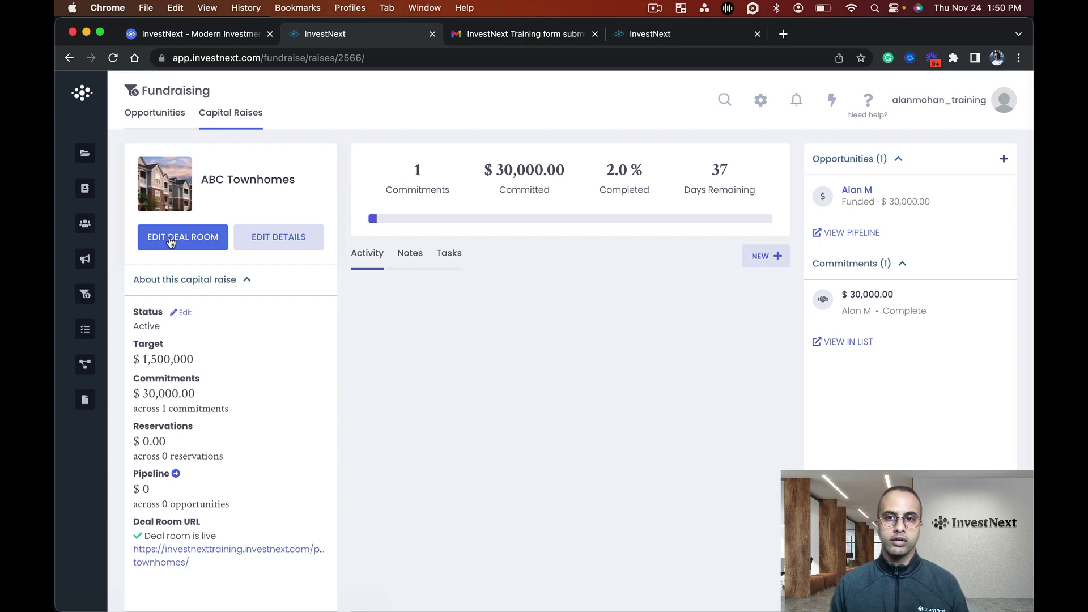